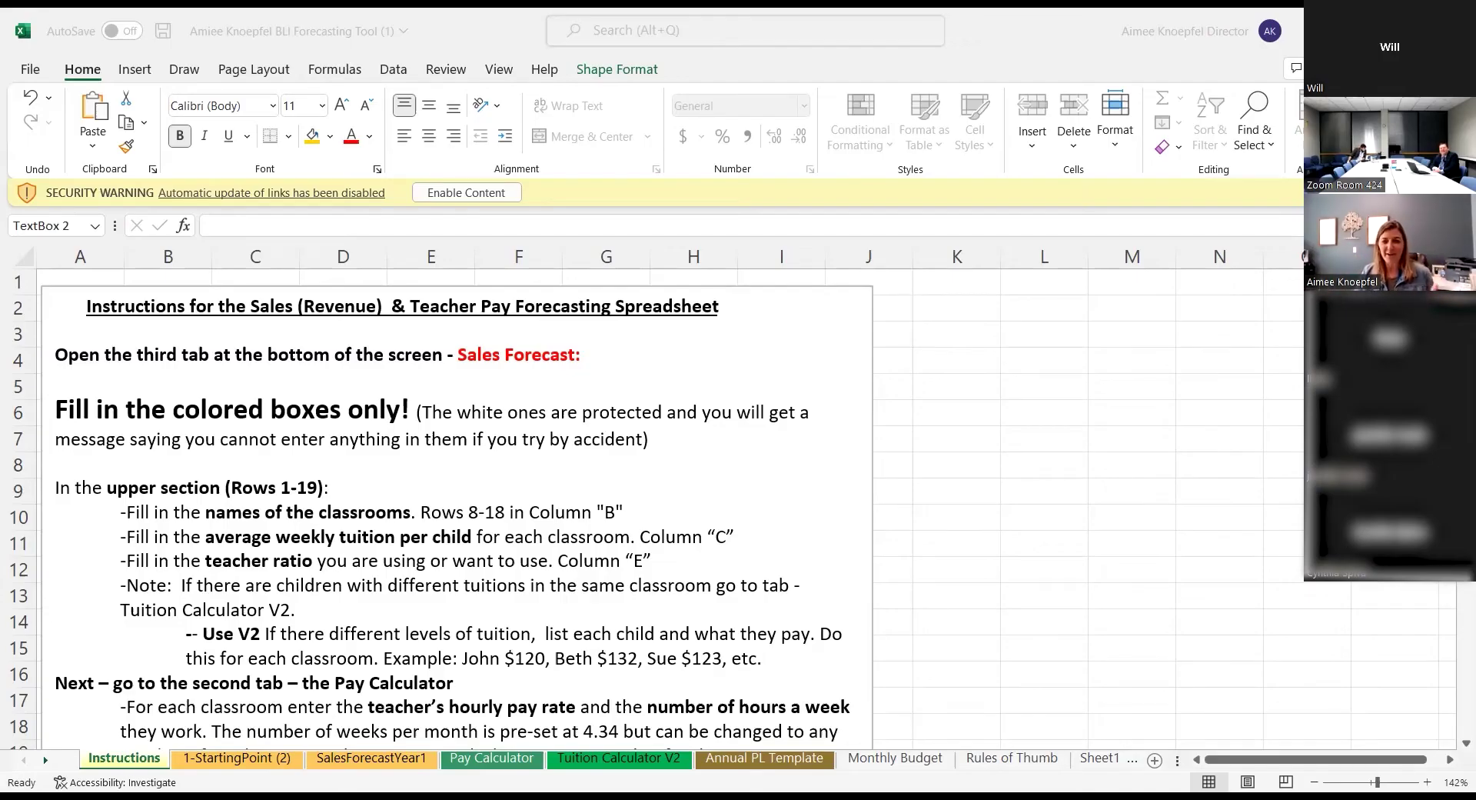
# Switch to the SalesForecastYear1 sheet and scroll toward its ENROLLMENTS classroom fee and ratio table.
pyautogui.scroll(-1, 4, 734)
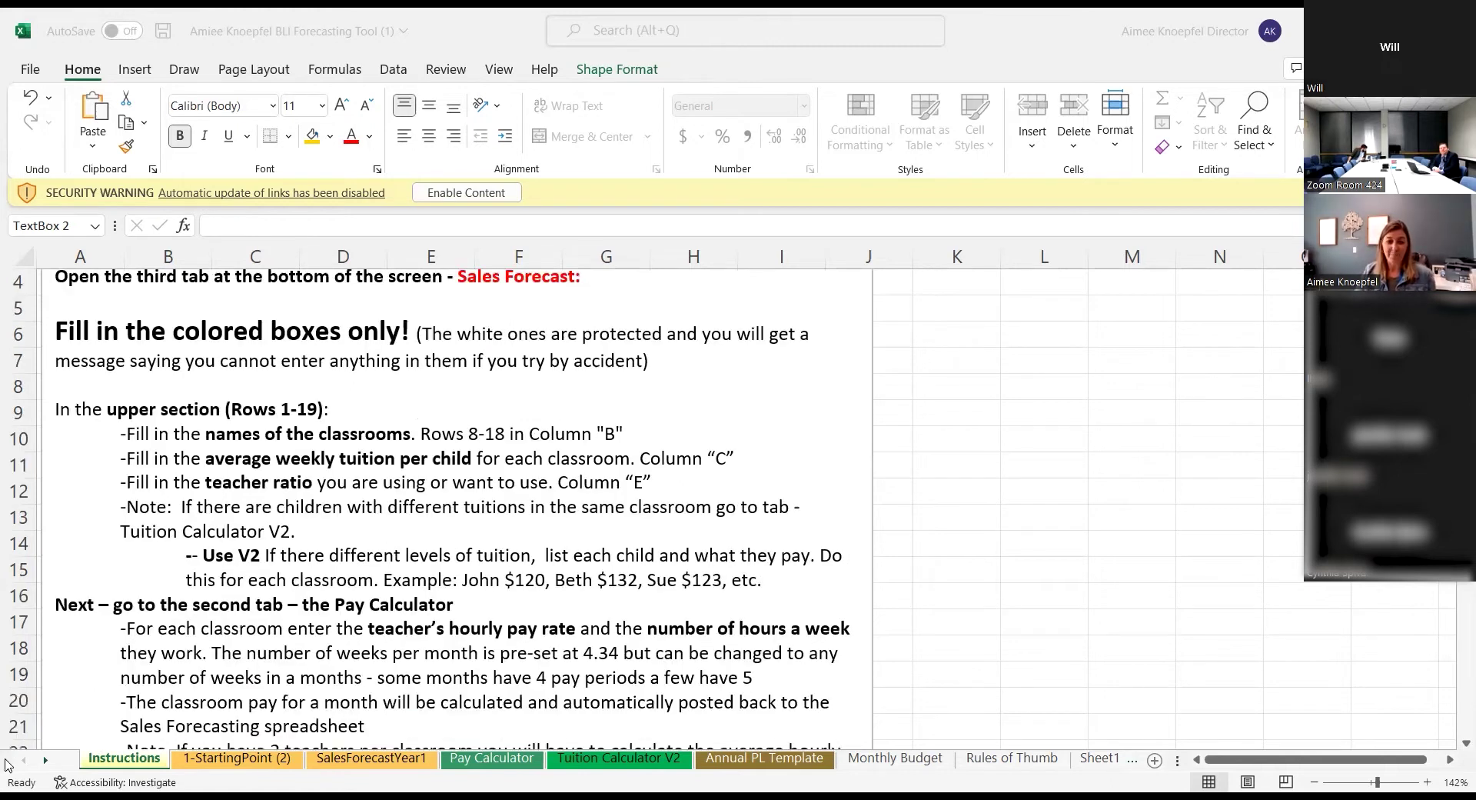
pyautogui.scroll(1, 179, 769)
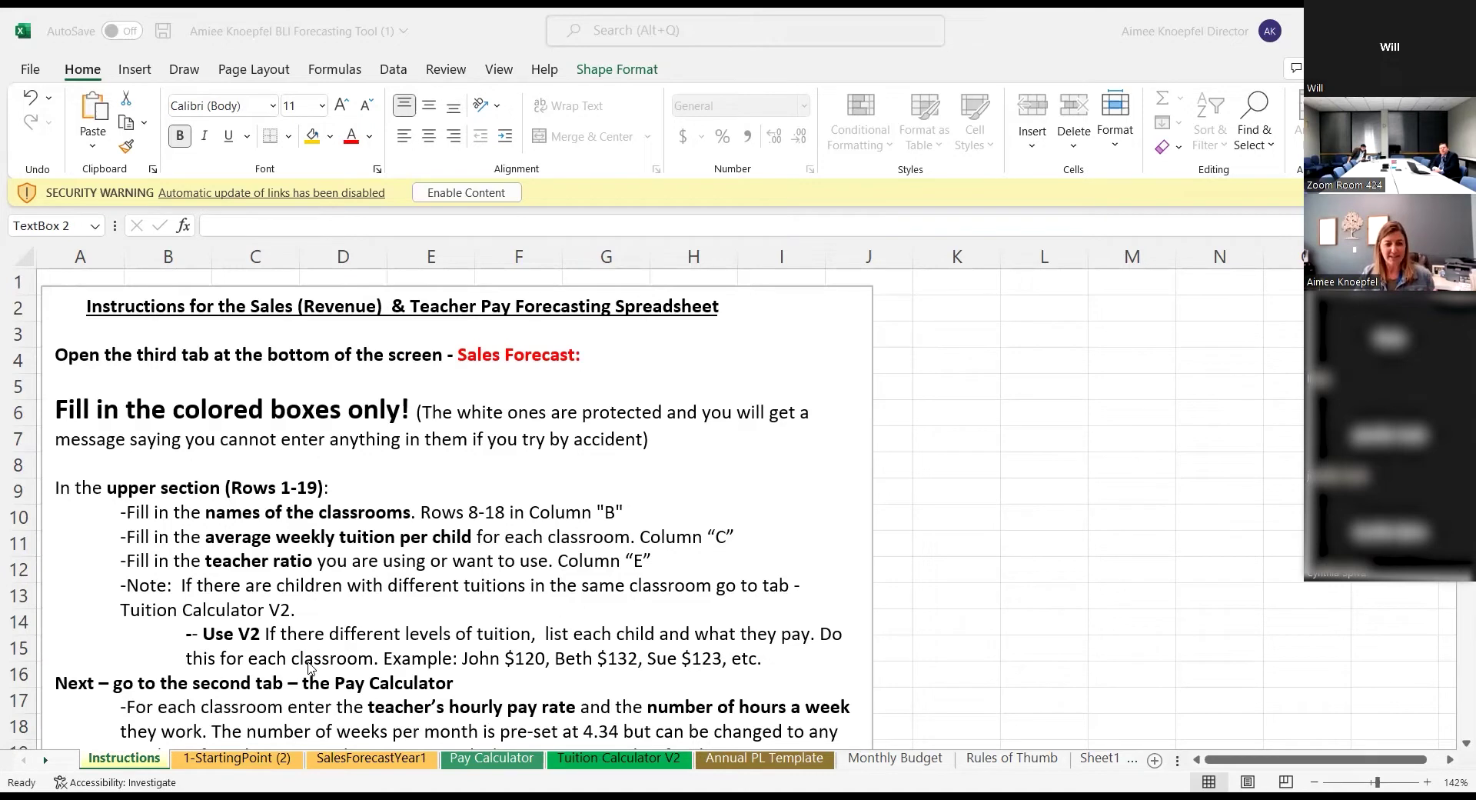
pyautogui.scroll(-1, 22, 625)
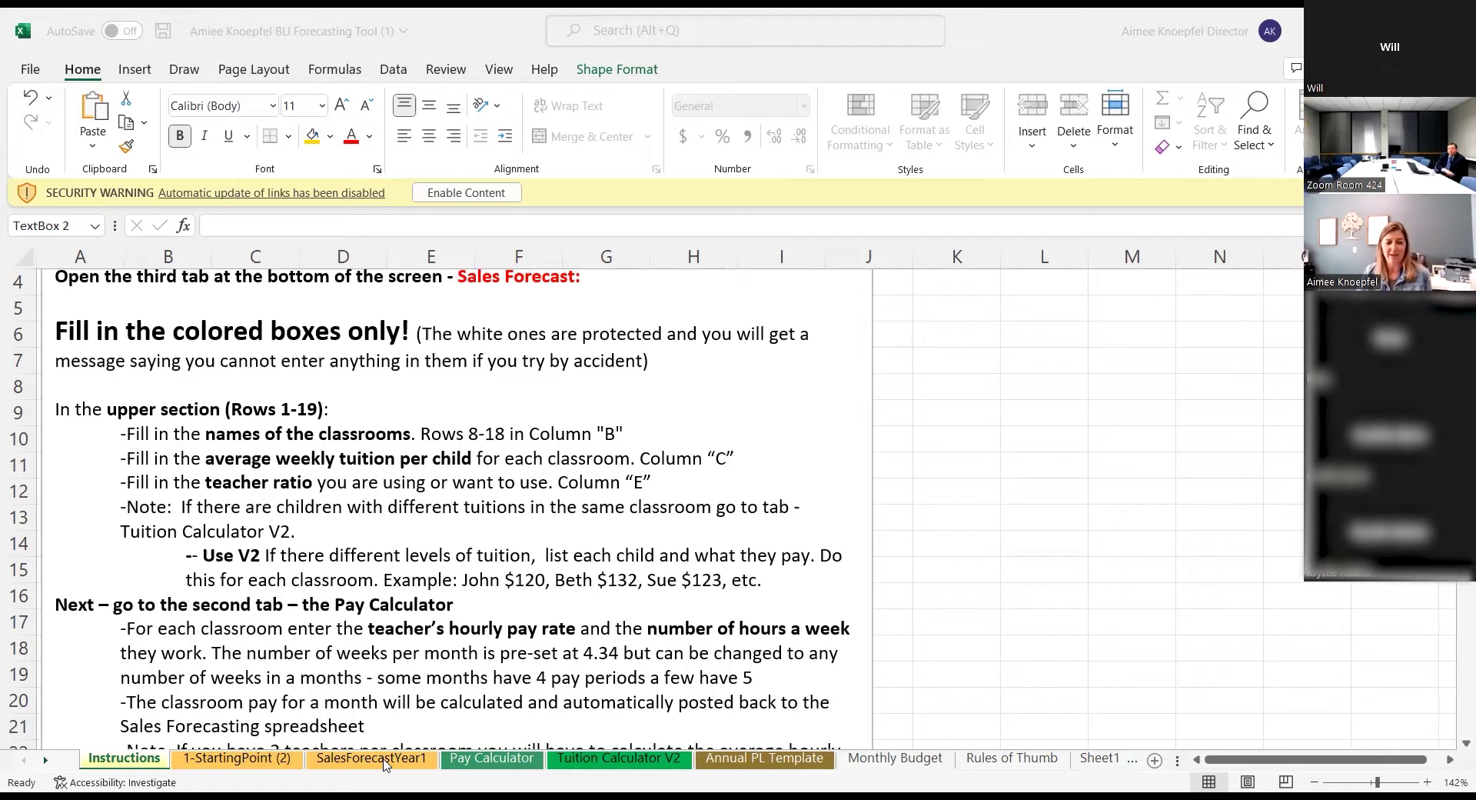
pyautogui.click(383, 756)
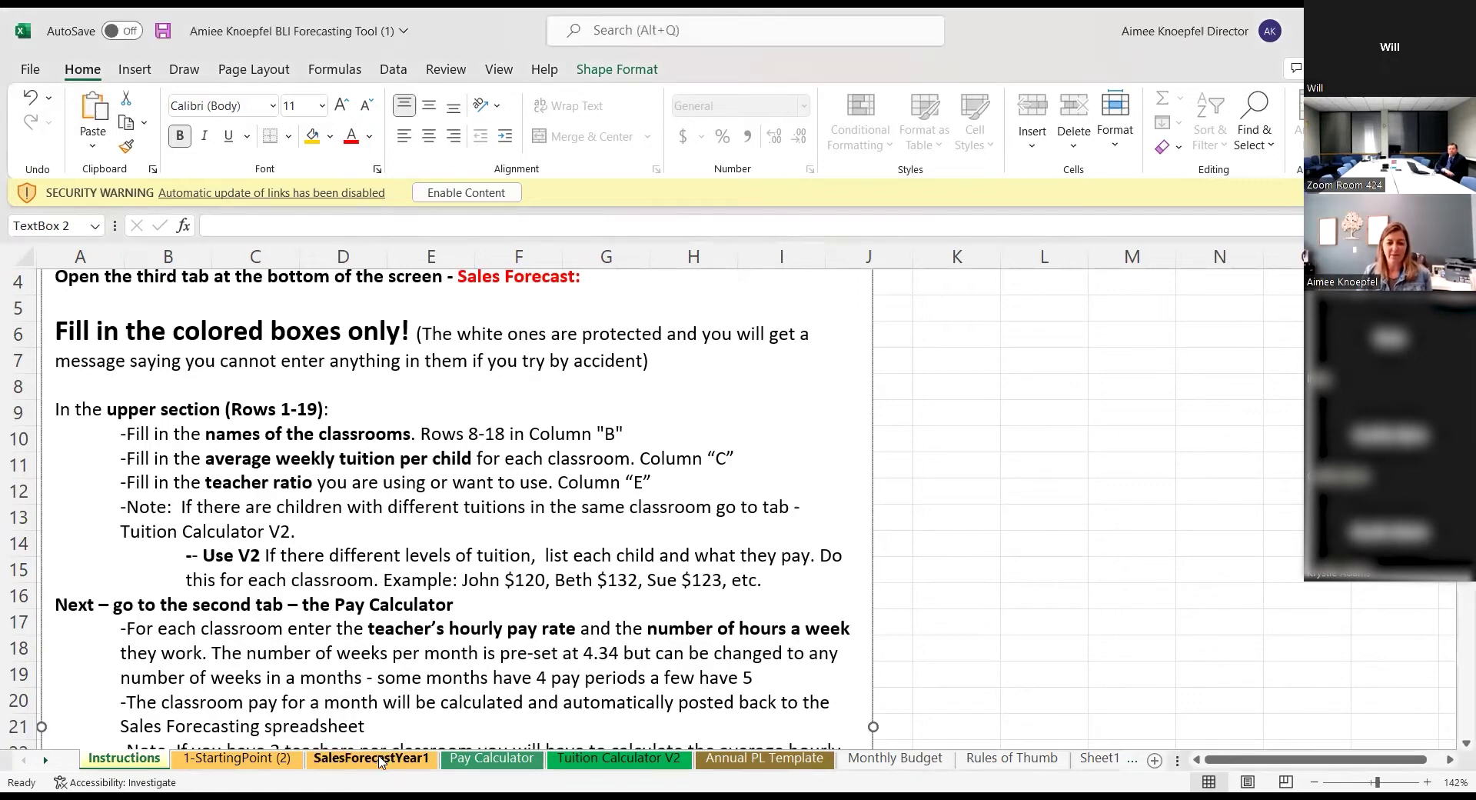
pyautogui.click(379, 759)
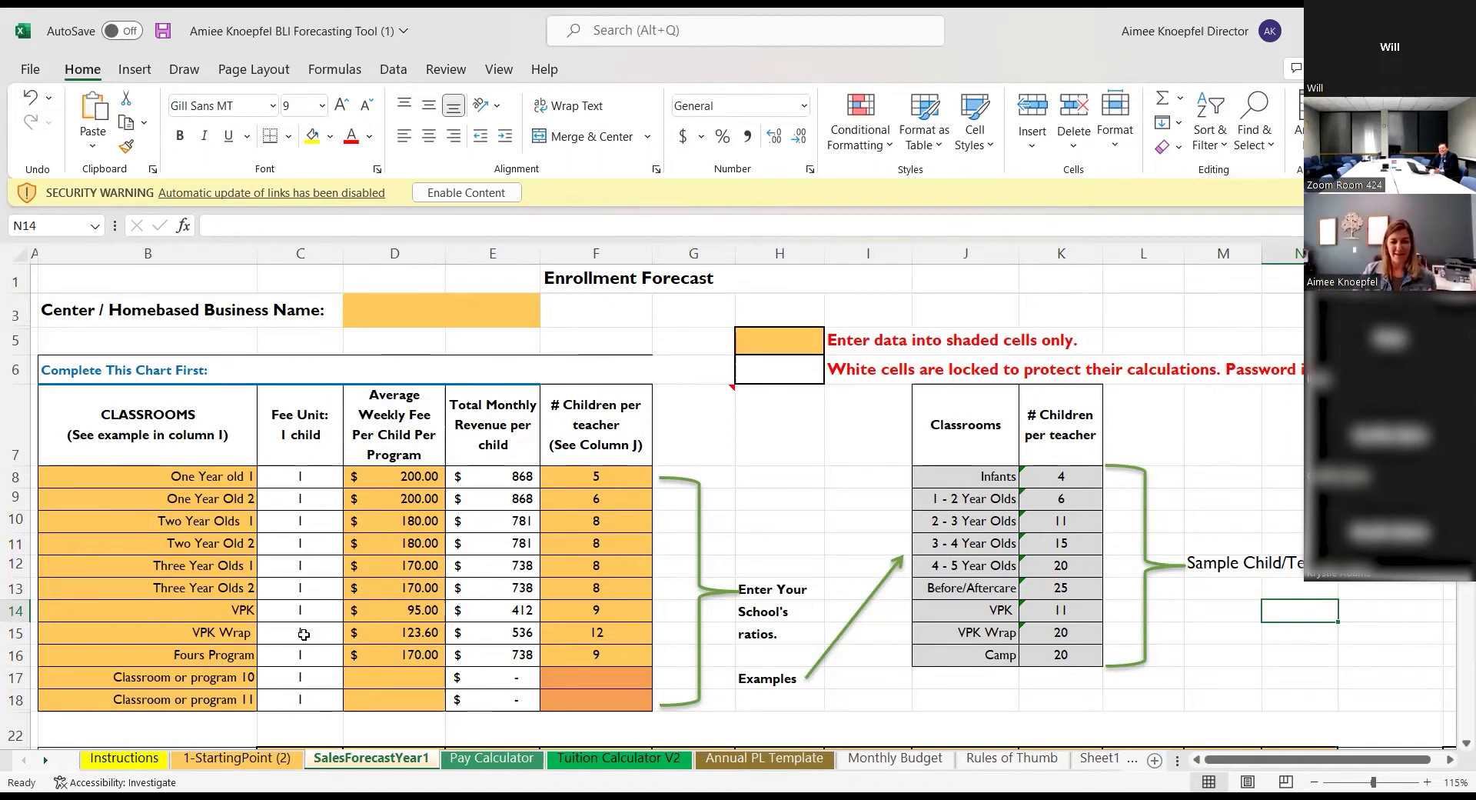
pyautogui.scroll(-1, 635, 563)
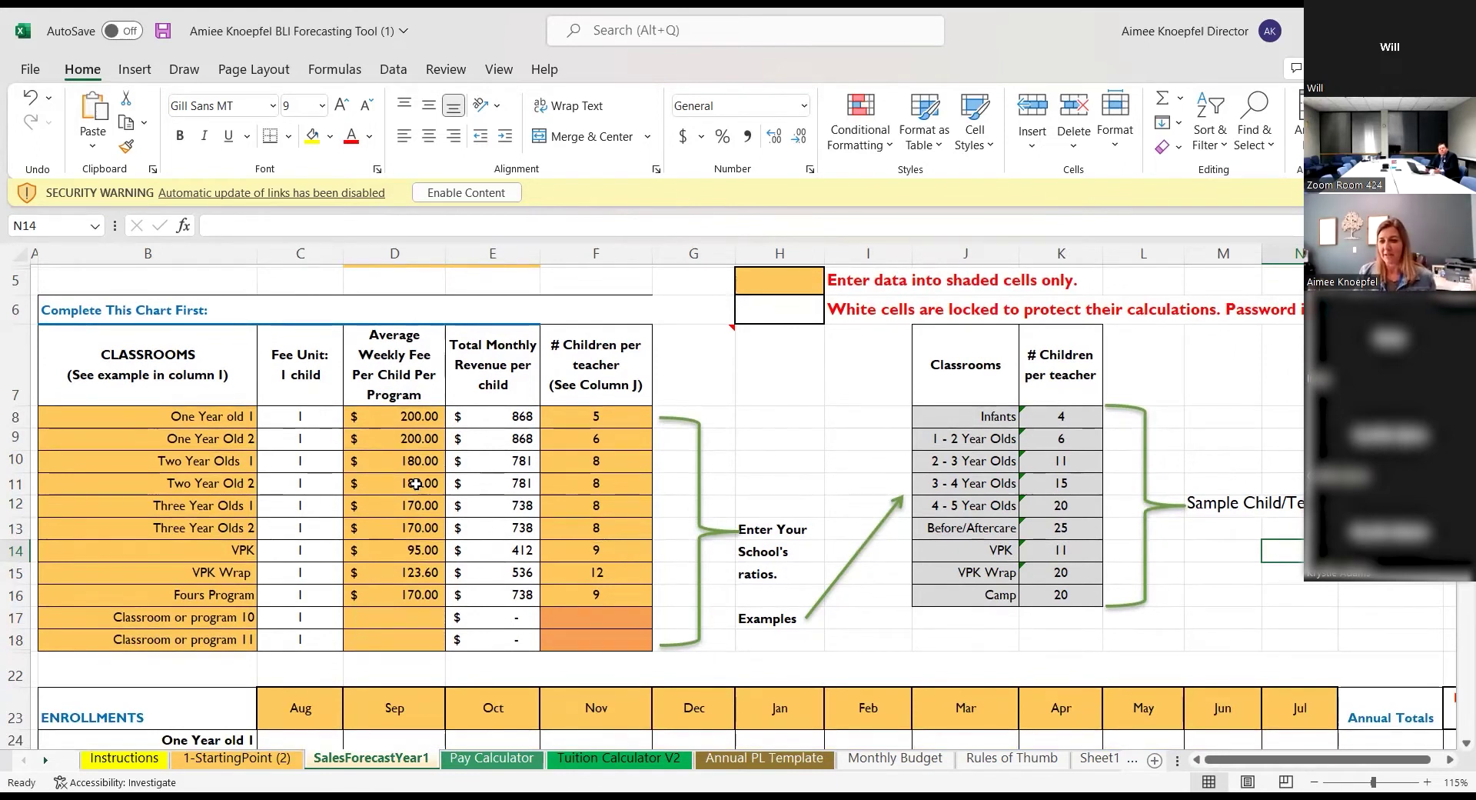
# Skim the Instructions text, then open the Tuition Calculator V2 sheet of weekly and monthly rates.
pyautogui.click(113, 760)
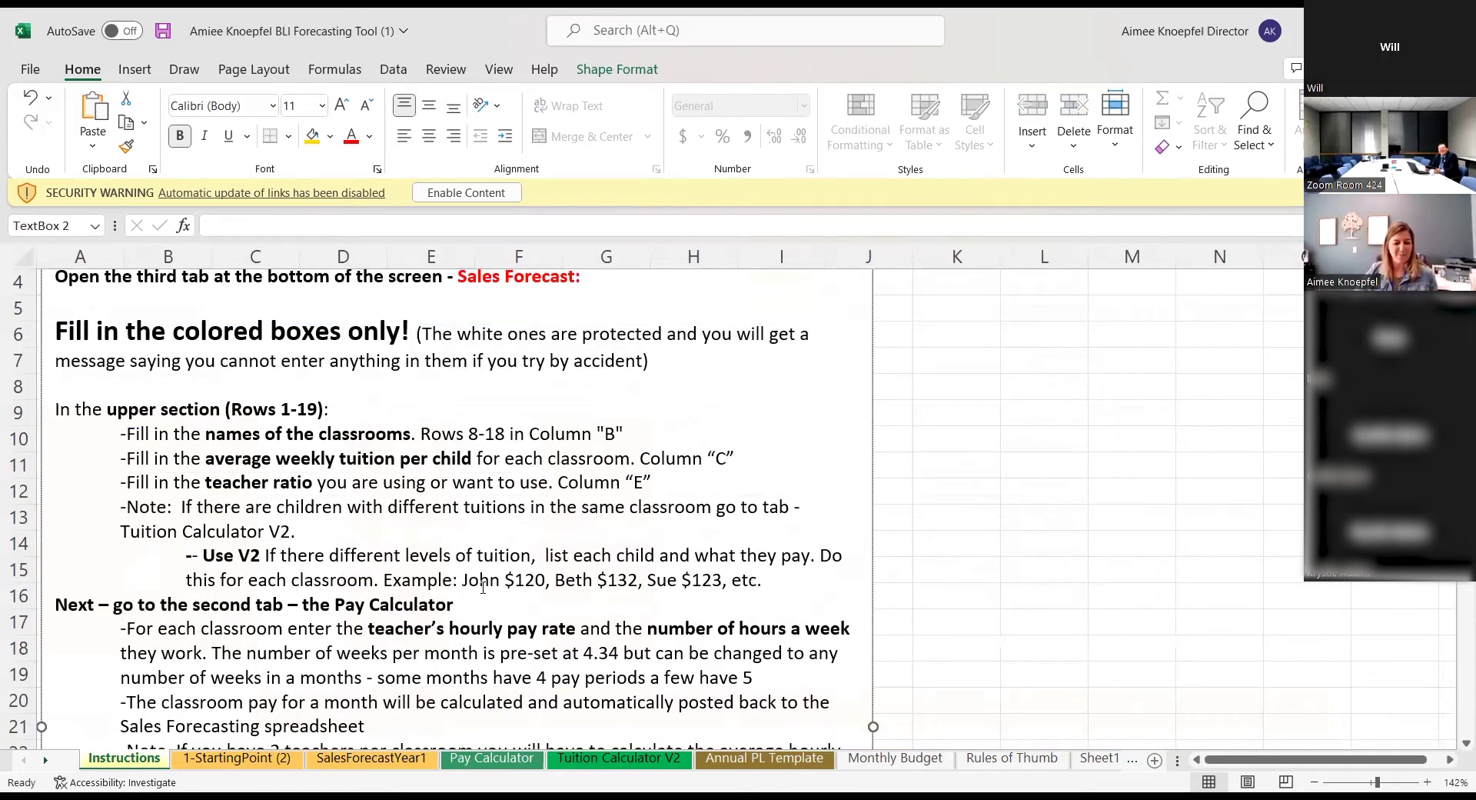
pyautogui.scroll(-1, 480, 583)
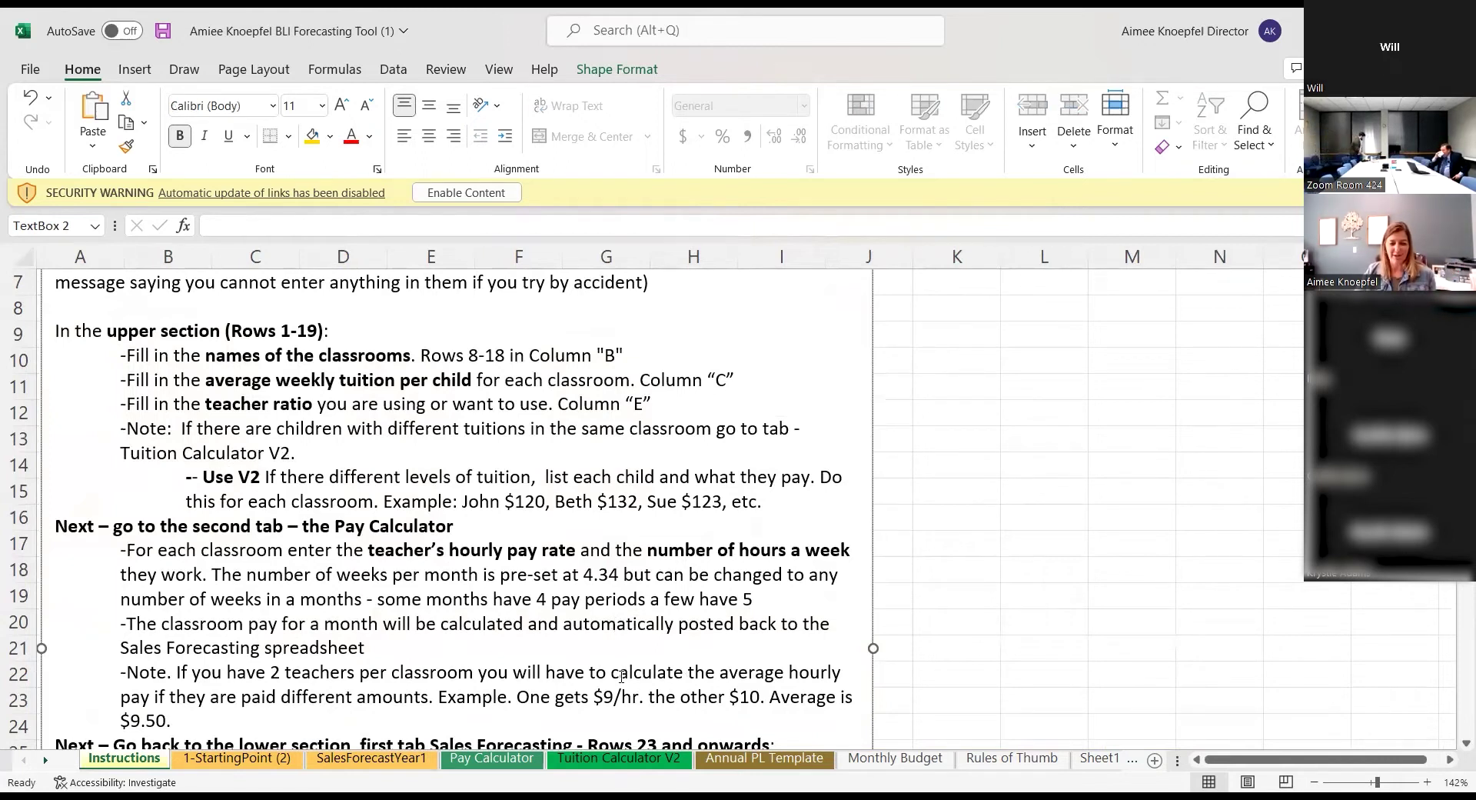
pyautogui.click(604, 763)
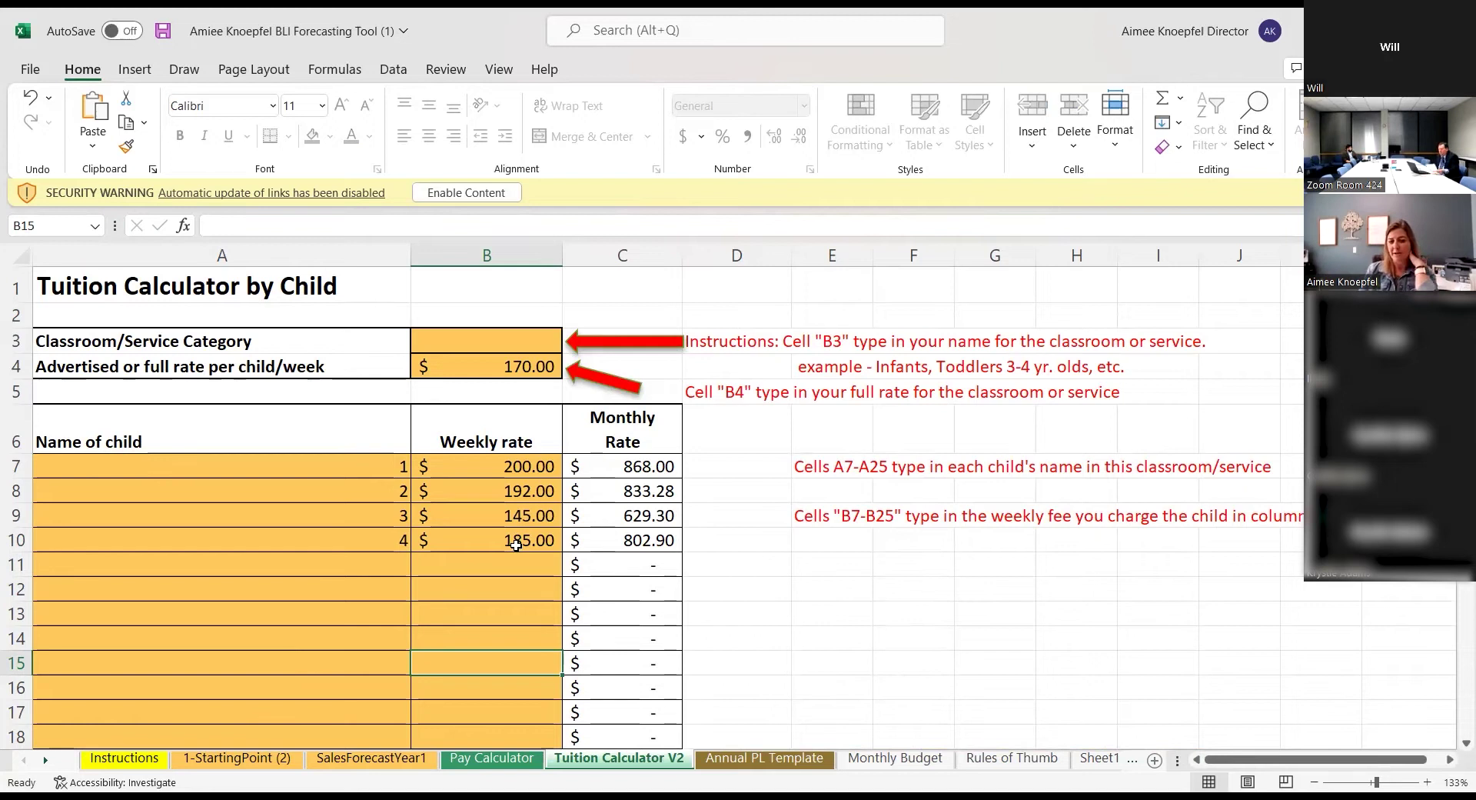
# Scroll down the Tuition Calculator V2 rates, then return to the Instructions sheet.
pyautogui.scroll(-2, 577, 602)
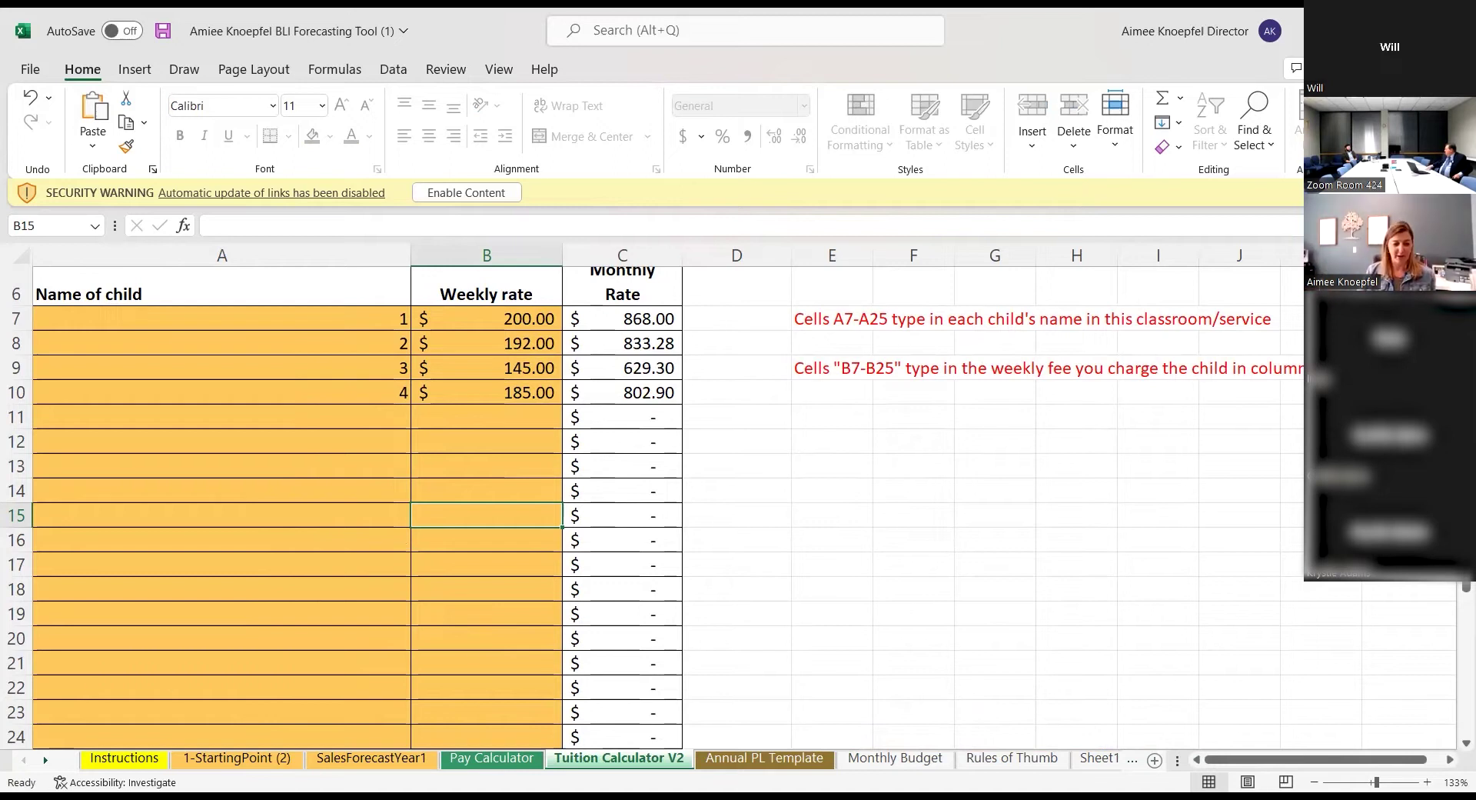
pyautogui.click(124, 758)
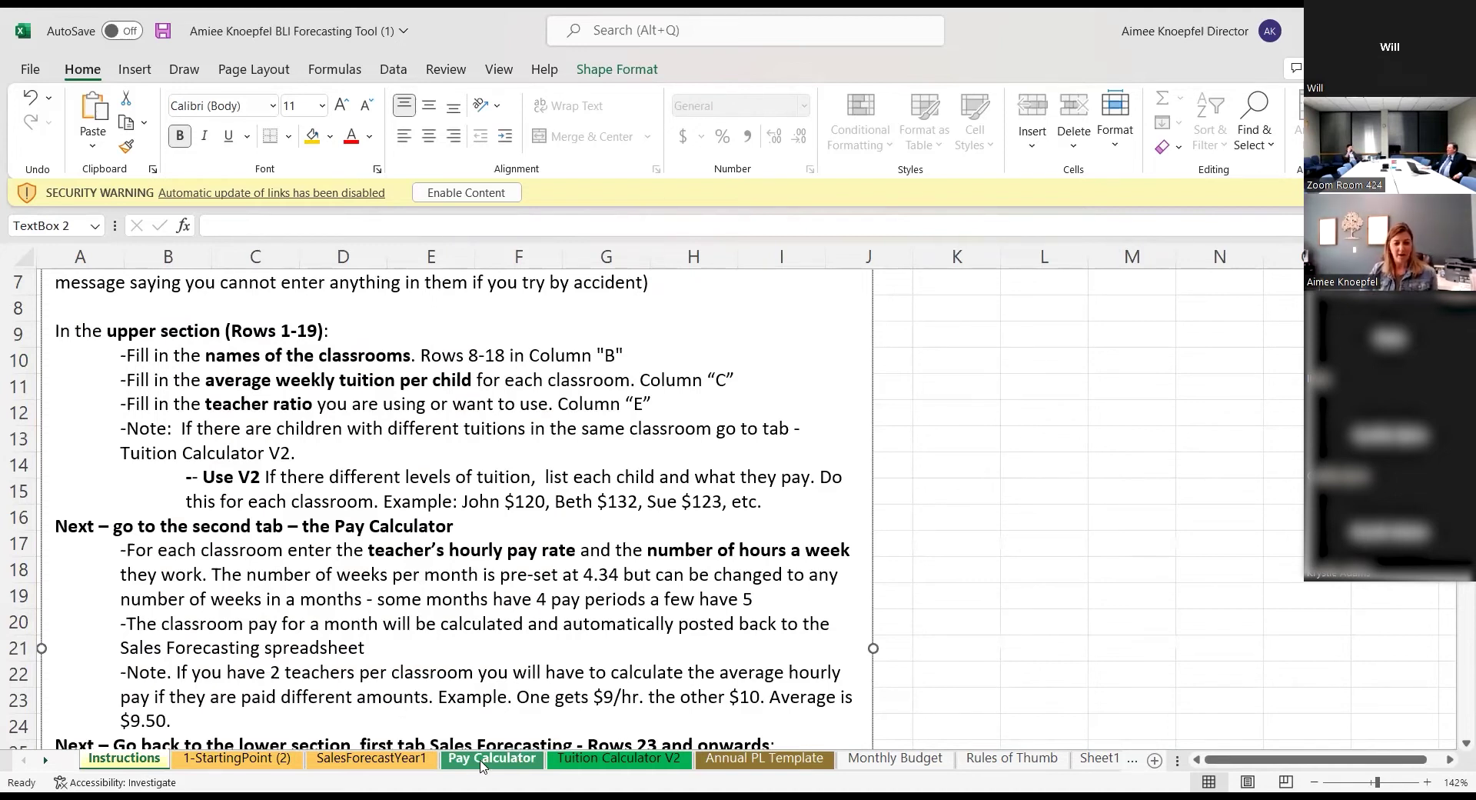
pyautogui.click(483, 761)
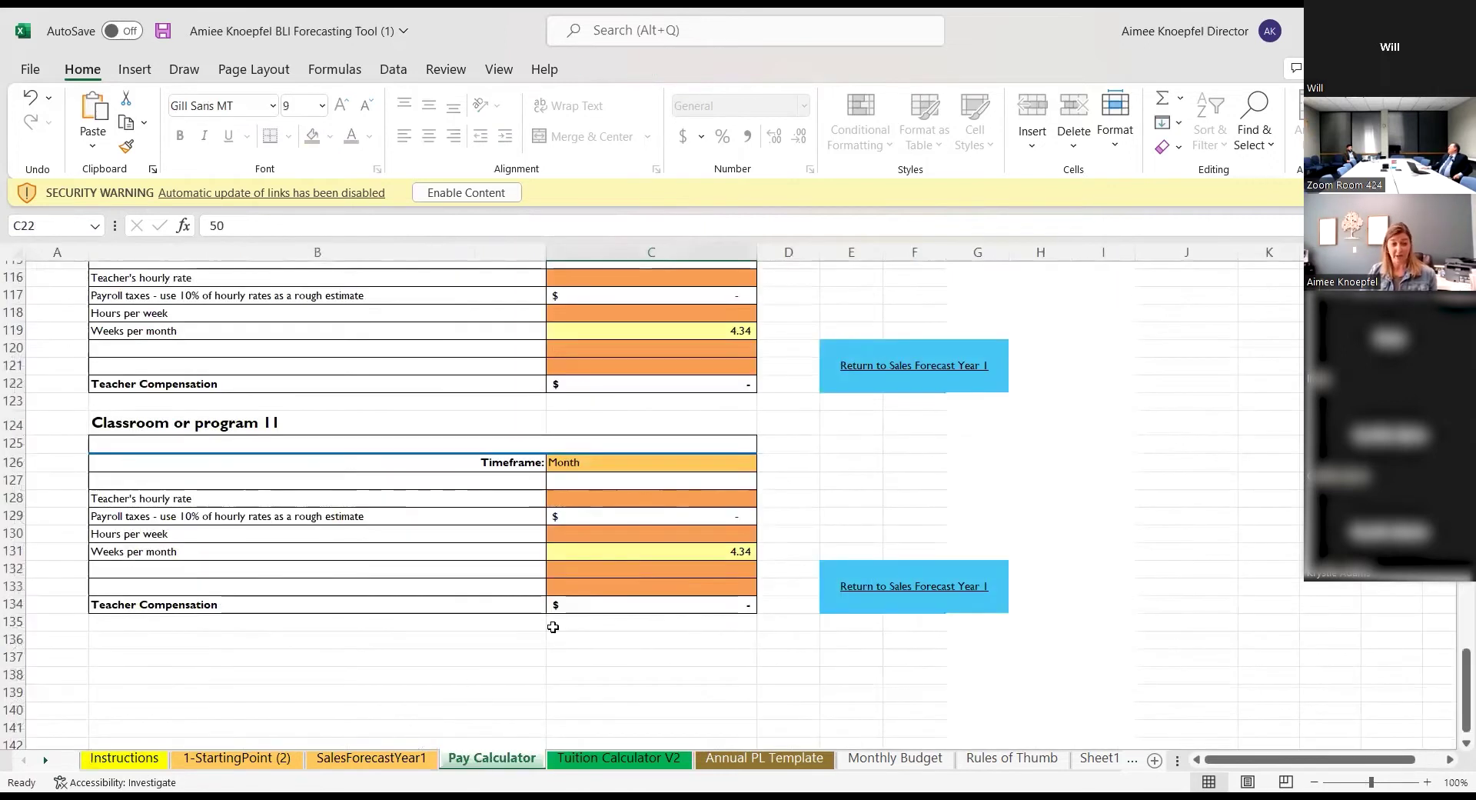
pyautogui.scroll(20, 665, 592)
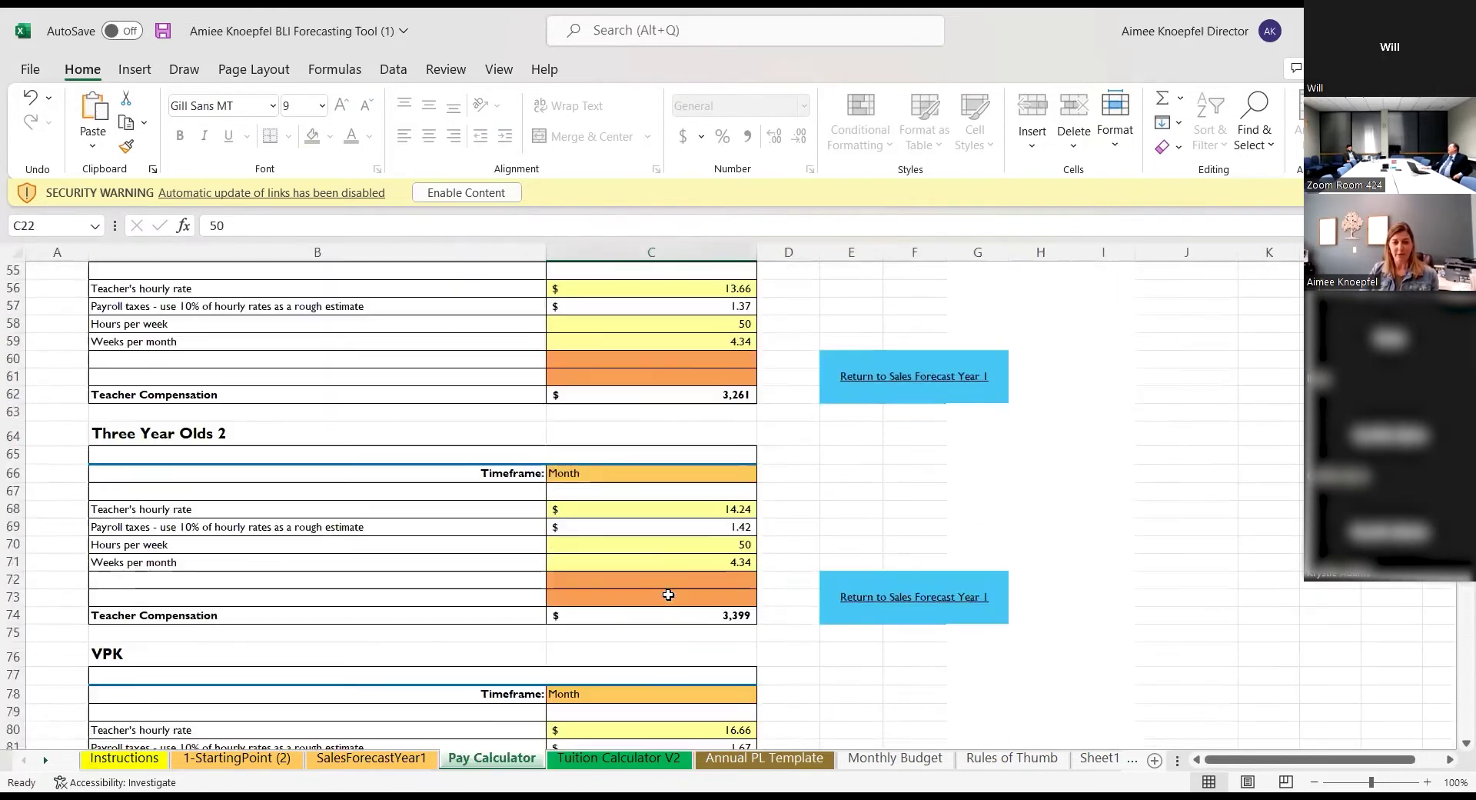
pyautogui.scroll(9, 668, 595)
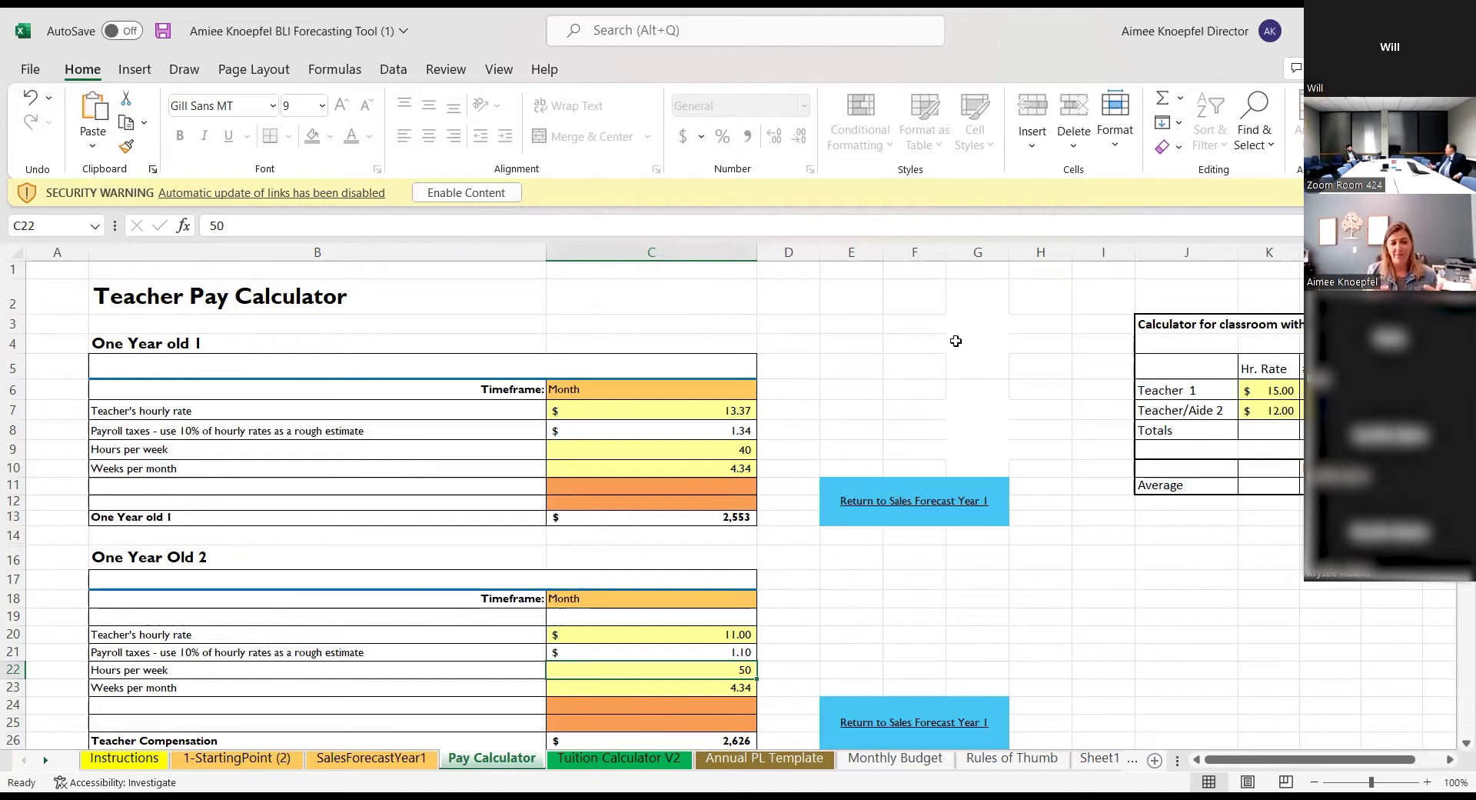
pyautogui.scroll(-1, 863, 402)
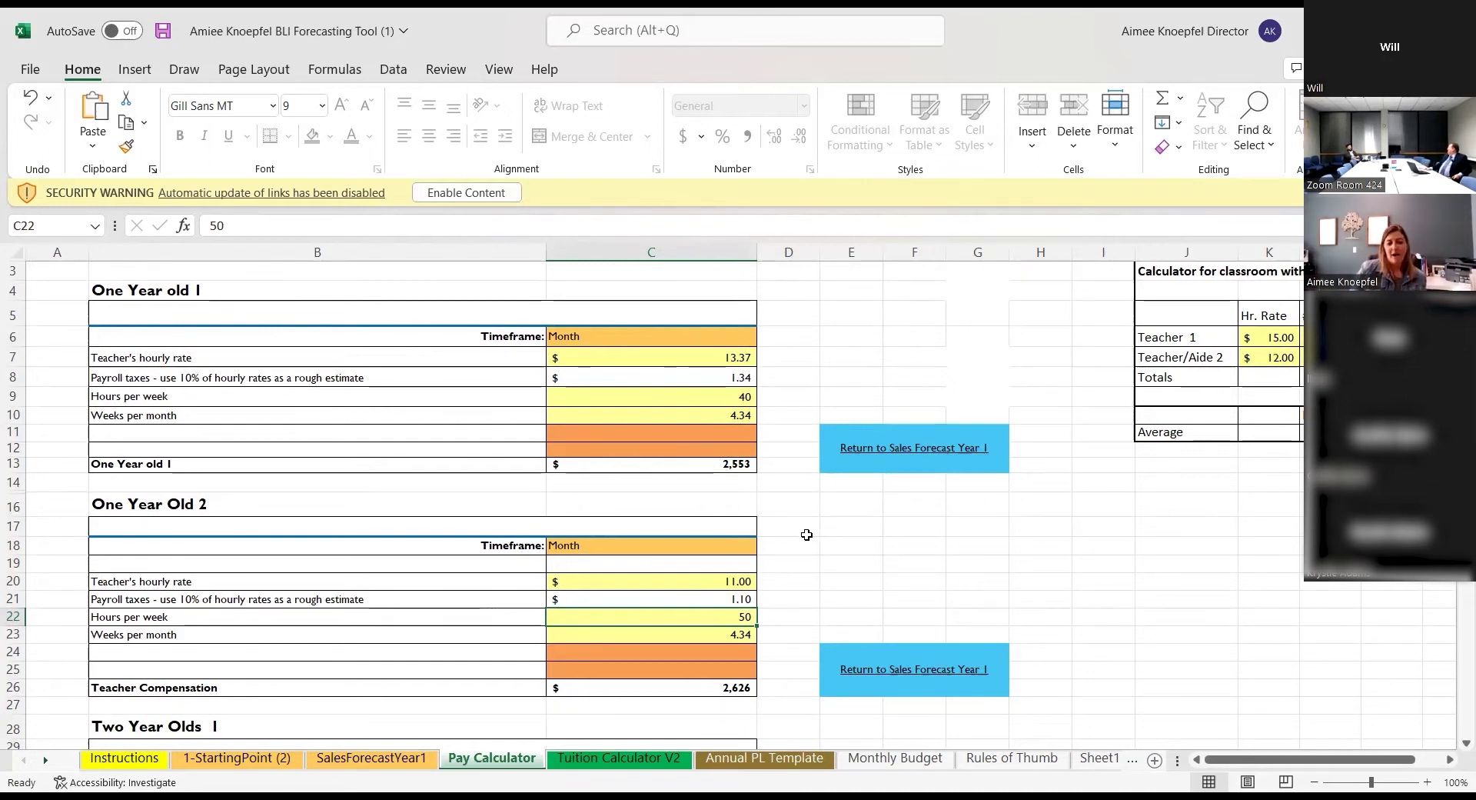
pyautogui.scroll(-4, 804, 536)
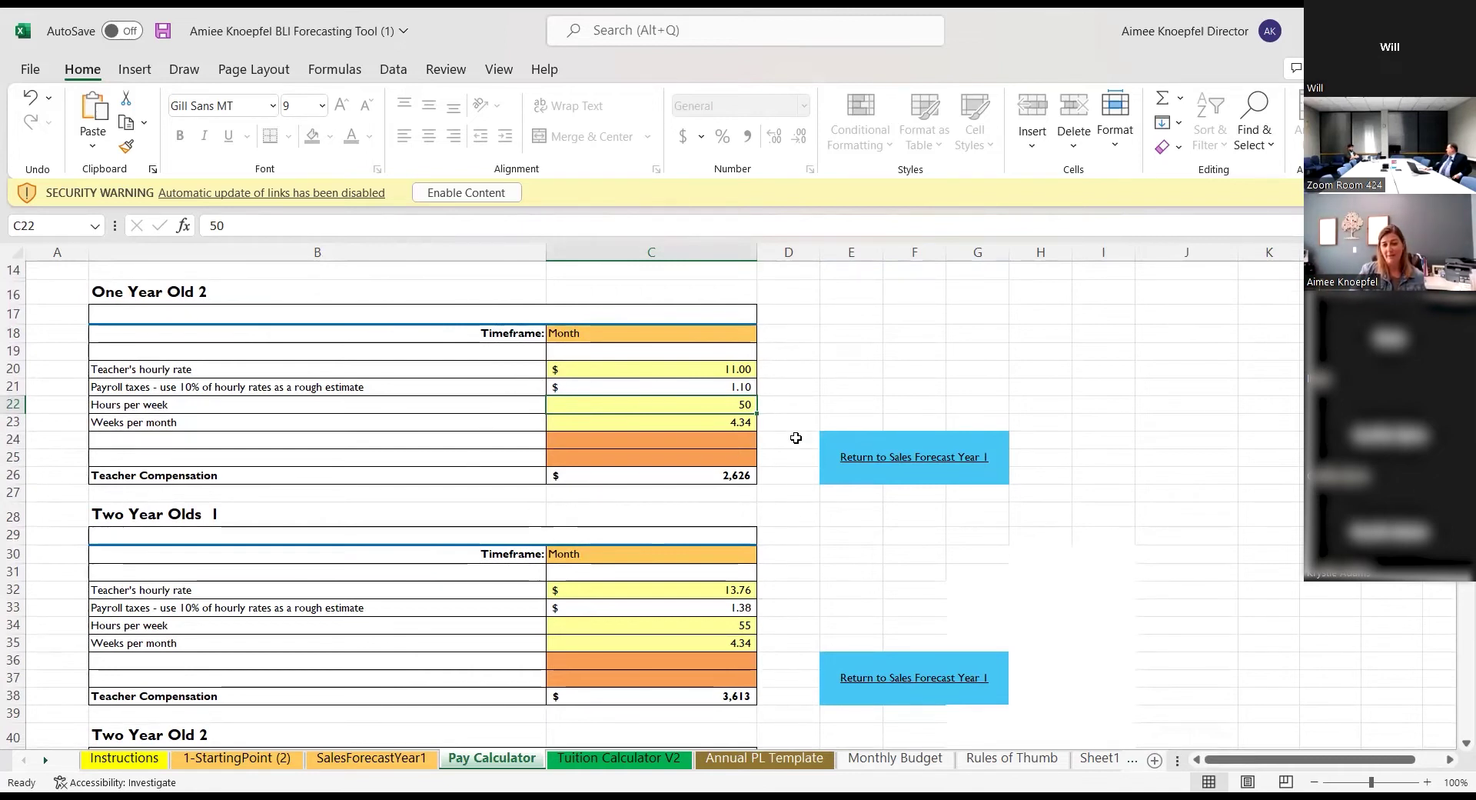
pyautogui.scroll(-13, 796, 438)
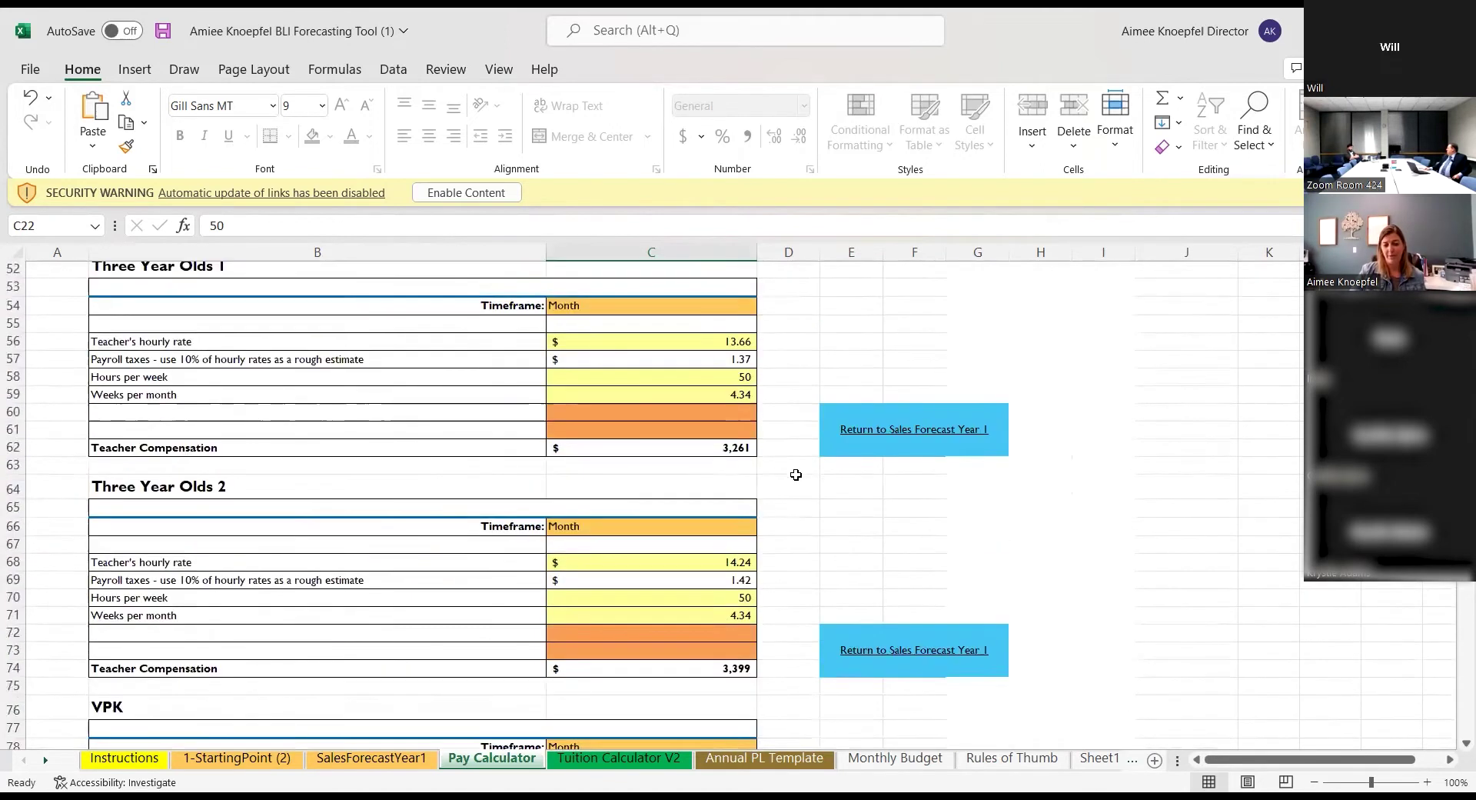
pyautogui.scroll(-12, 796, 475)
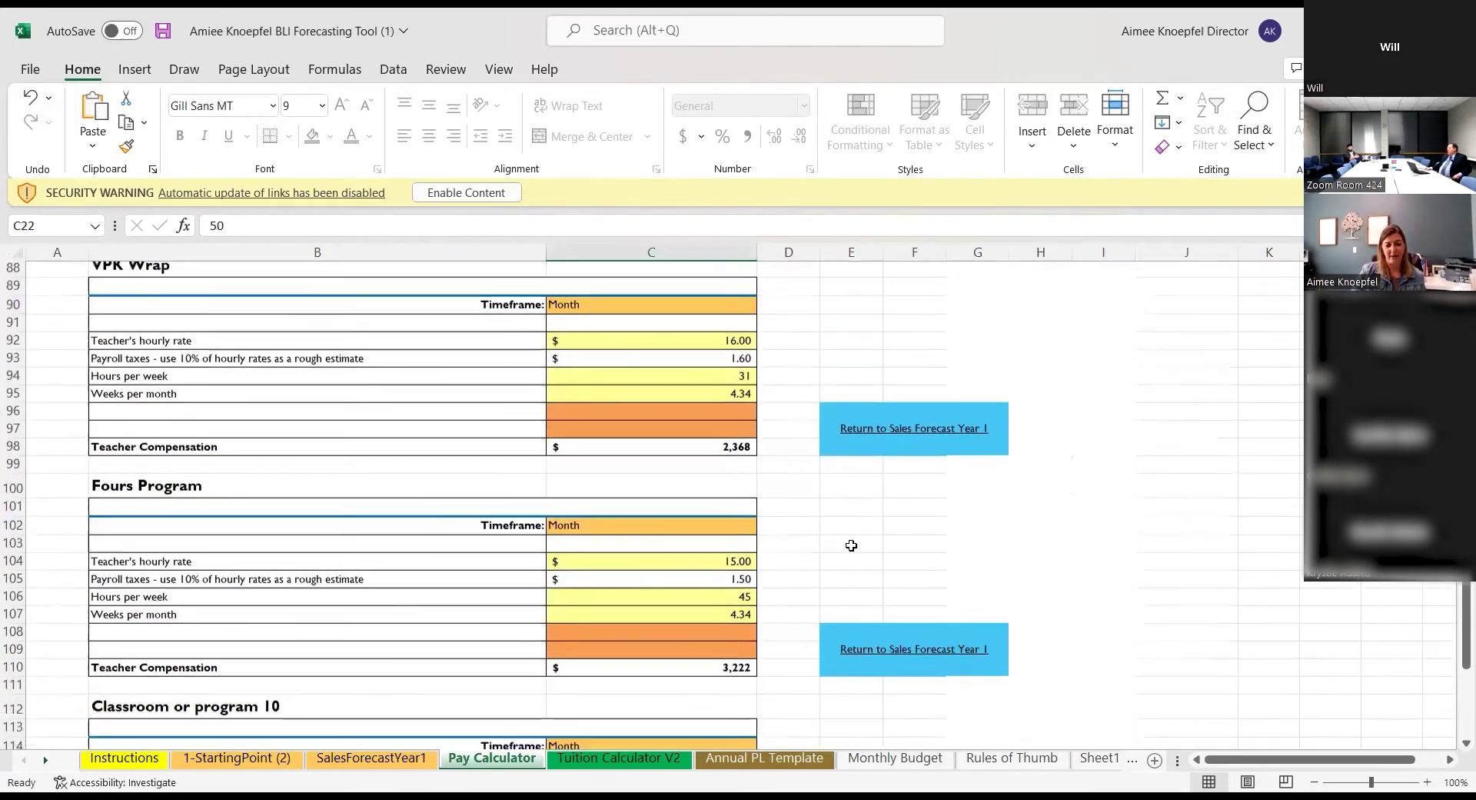
pyautogui.scroll(-7, 851, 545)
pyautogui.scroll(-1, 852, 549)
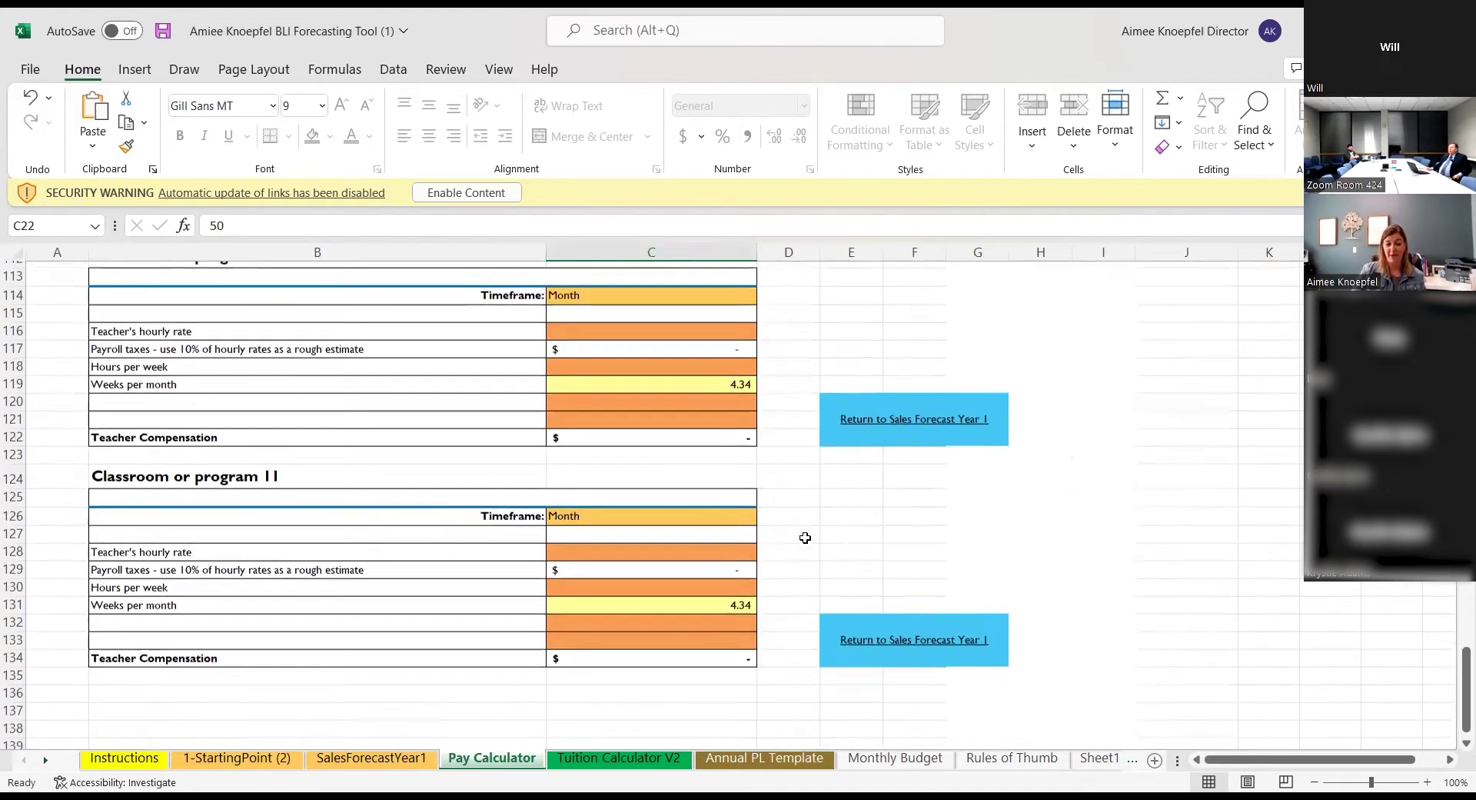
pyautogui.scroll(-6, 892, 475)
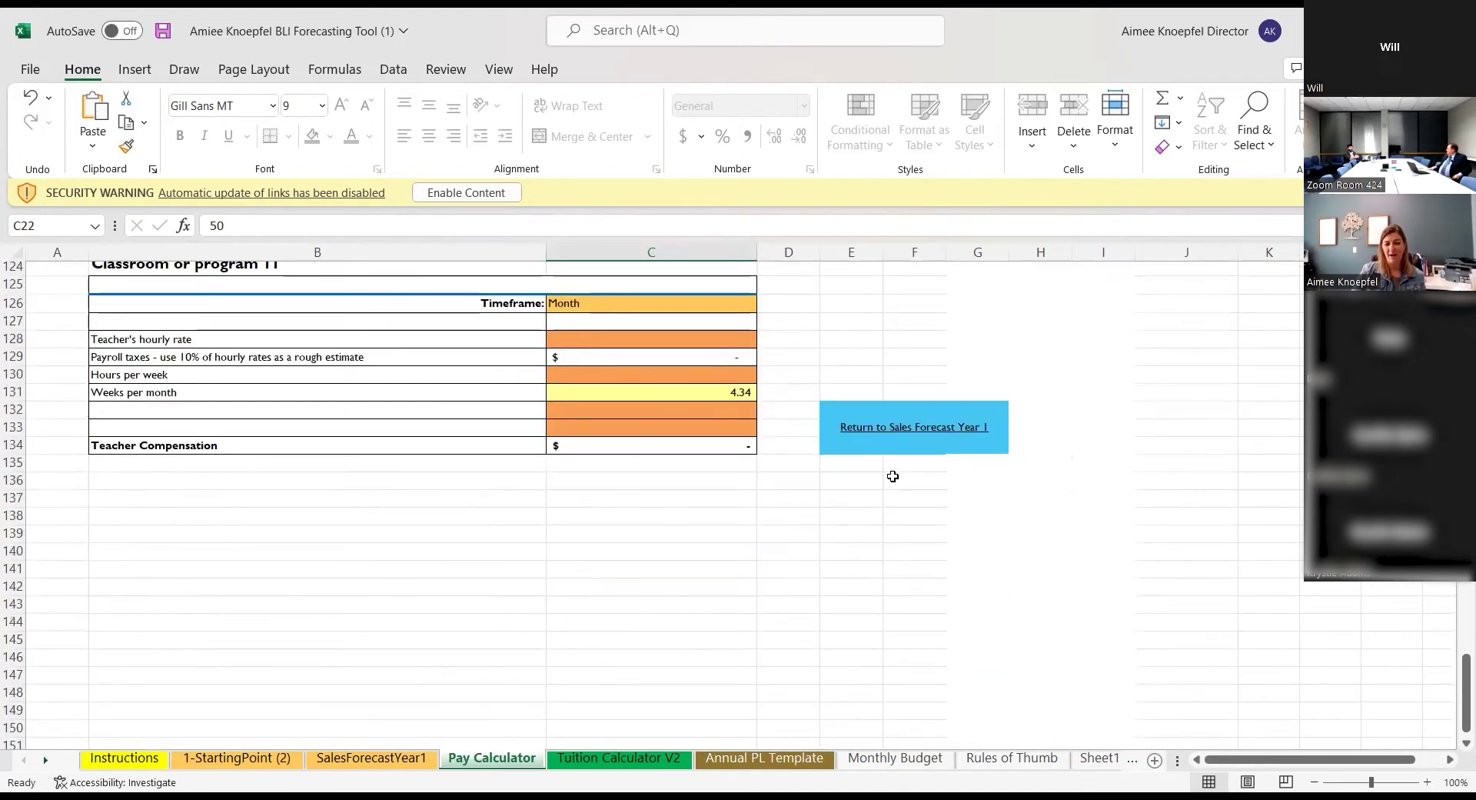
pyautogui.scroll(4, 892, 481)
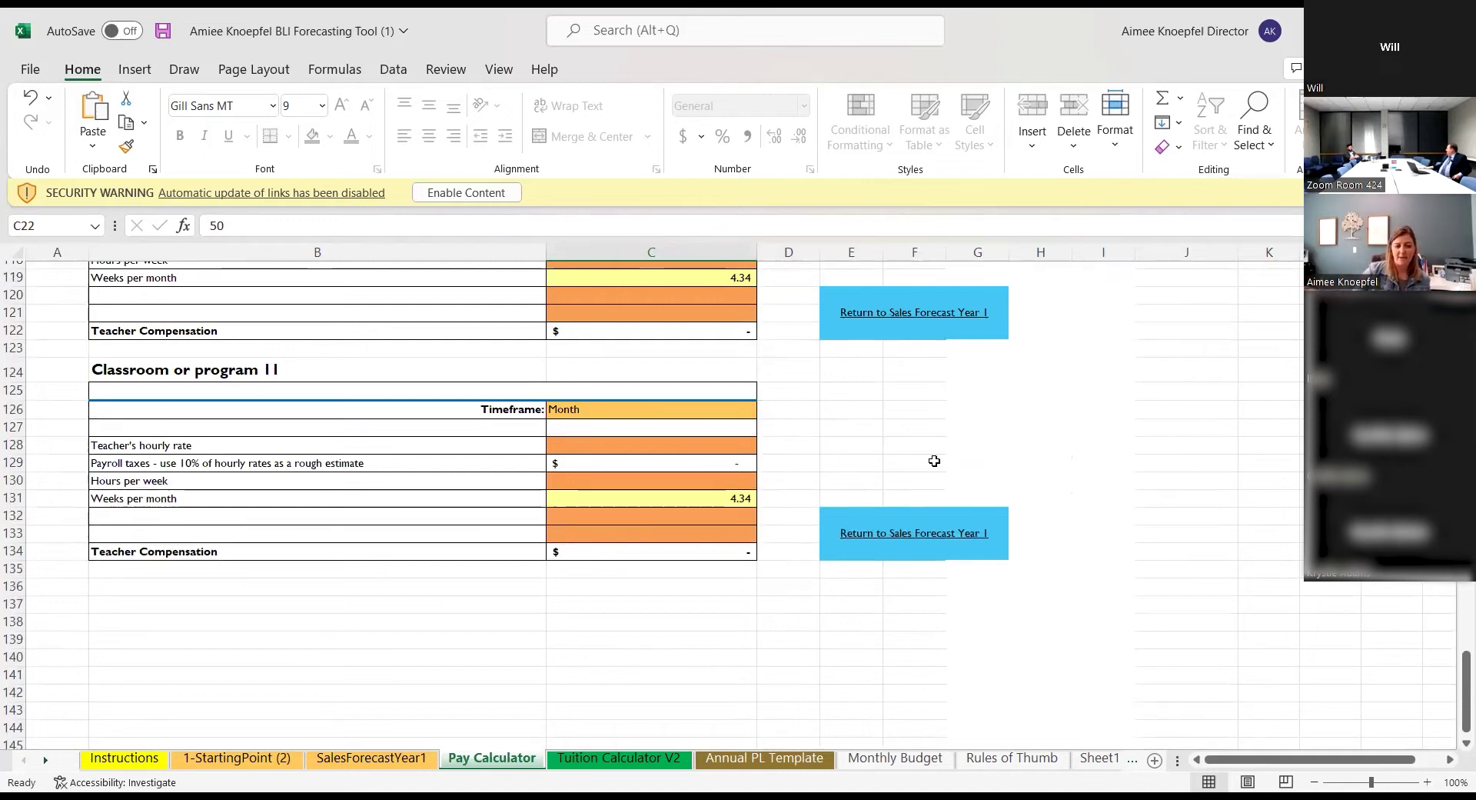
# Return to the Instructions sheet and scroll down to the Sales Forecasting steps from row 23.
pyautogui.click(124, 758)
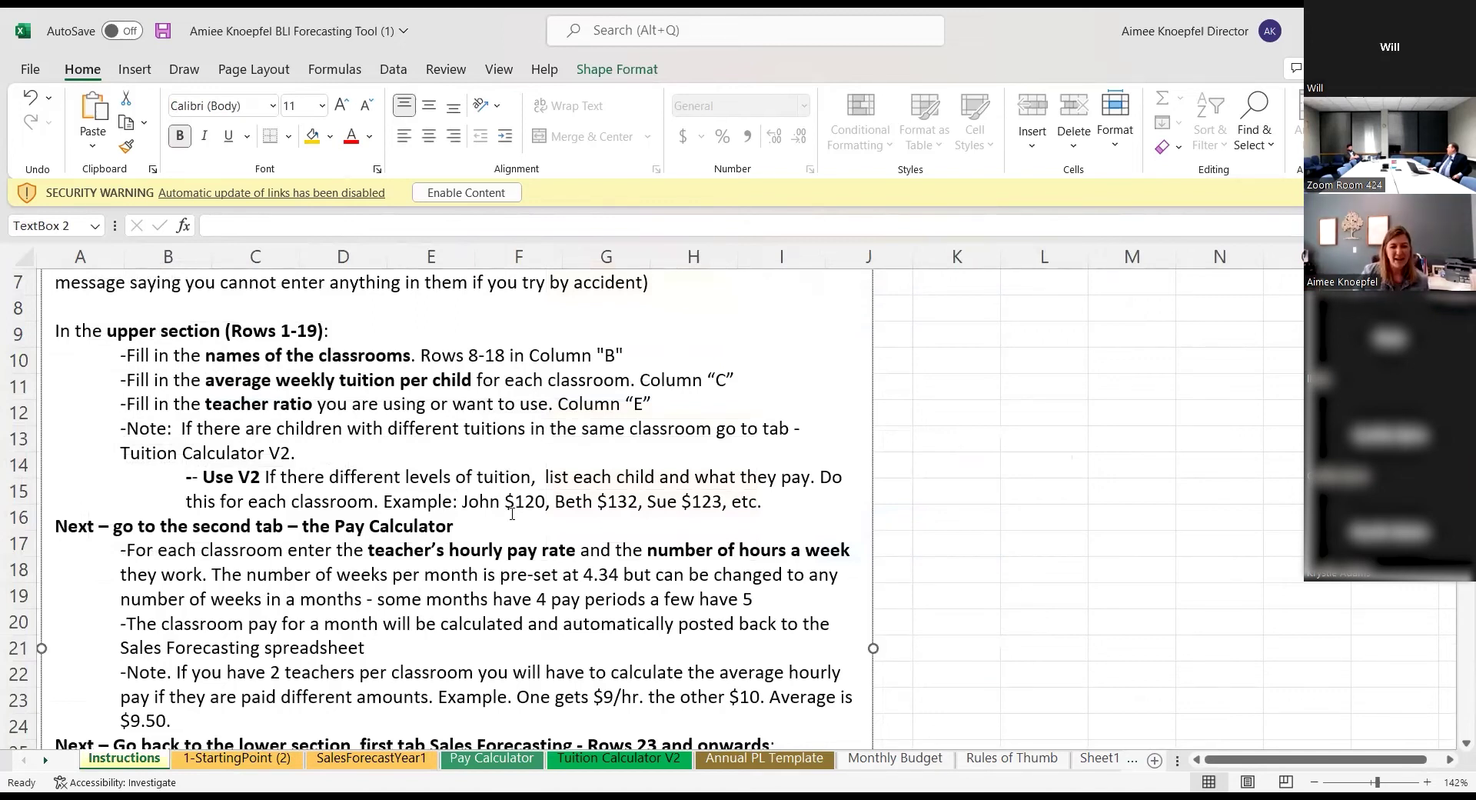
pyautogui.scroll(-3, 512, 513)
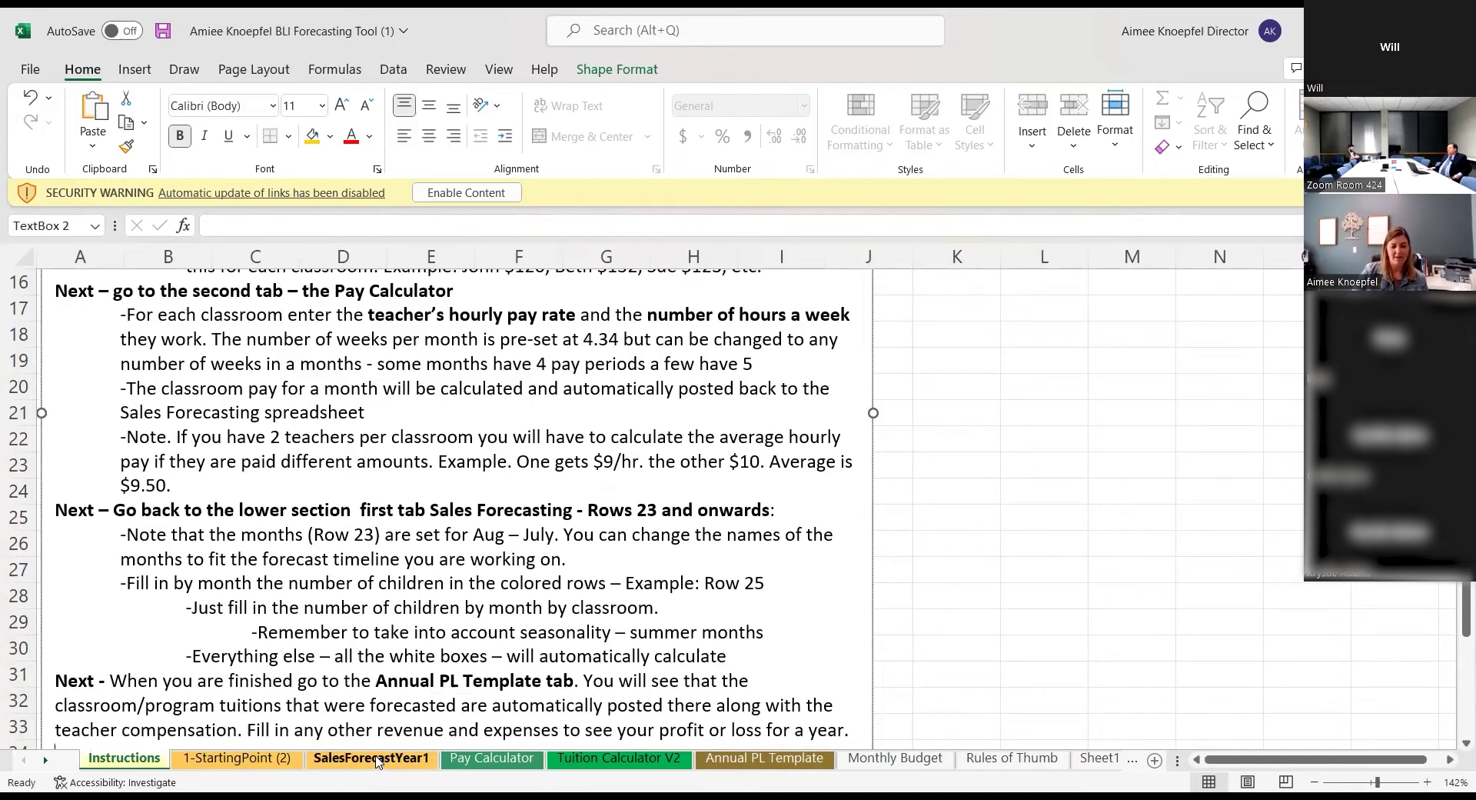
pyautogui.click(376, 760)
pyautogui.scroll(-4, 434, 500)
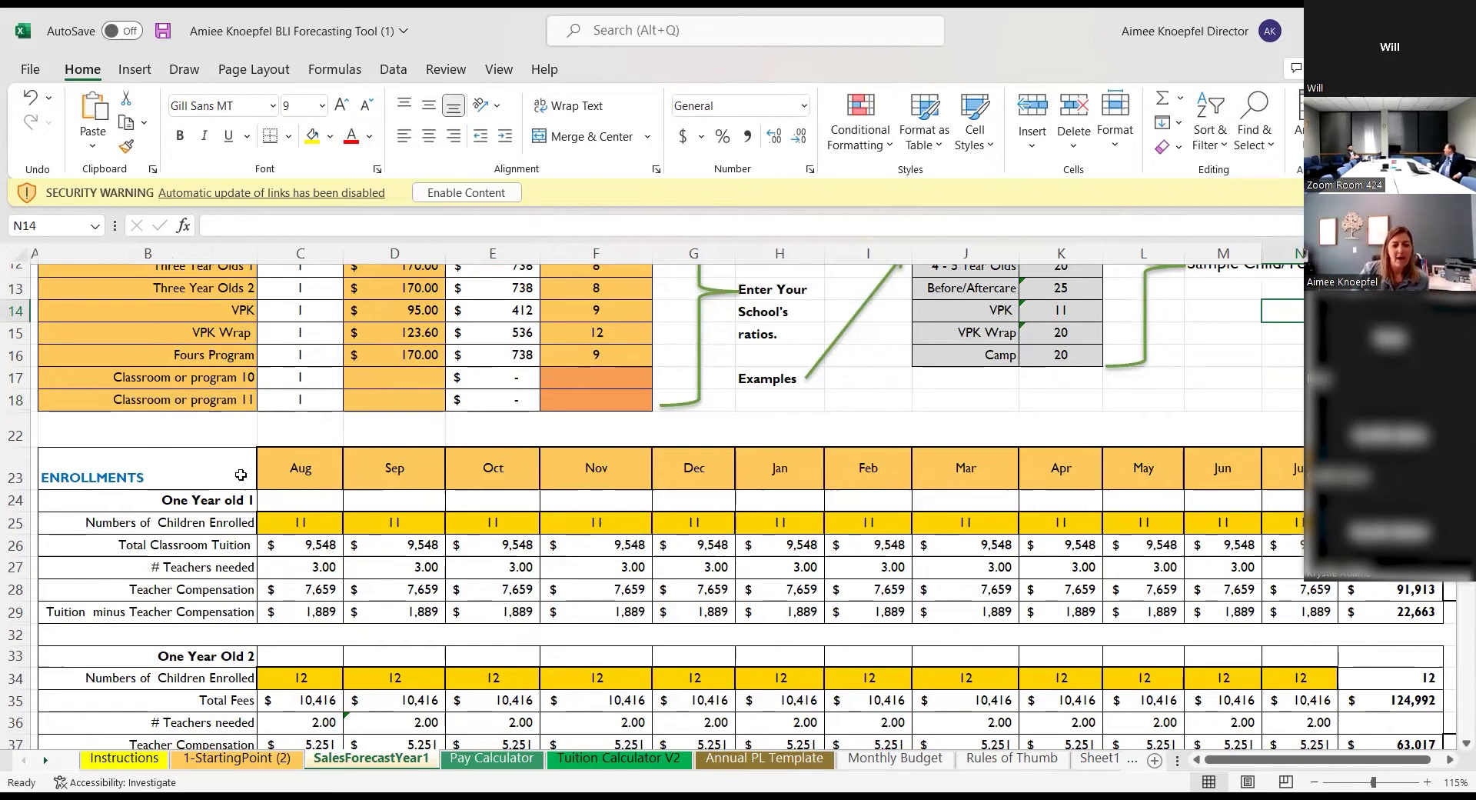
pyautogui.scroll(-1, 526, 539)
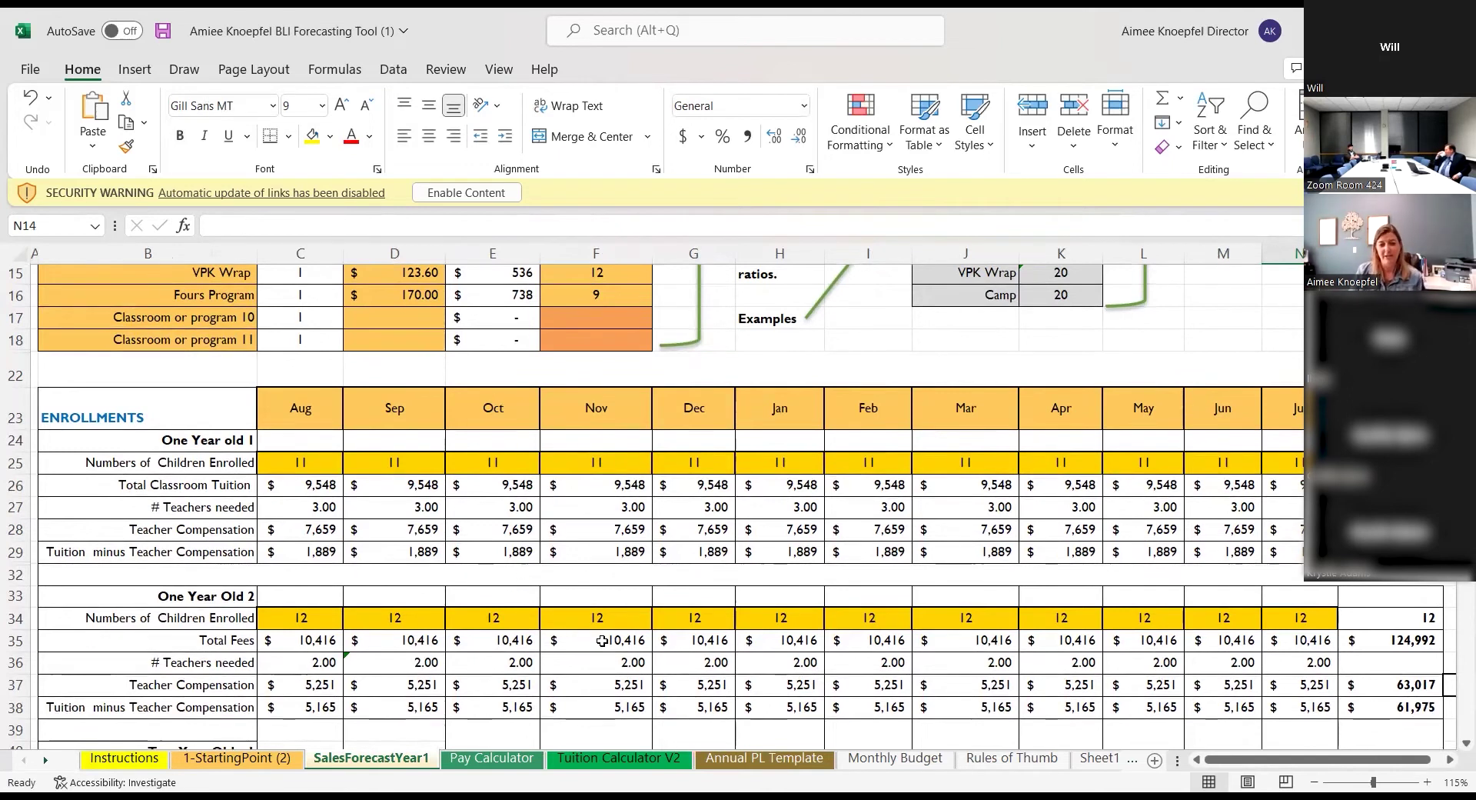
pyautogui.scroll(-1, 606, 549)
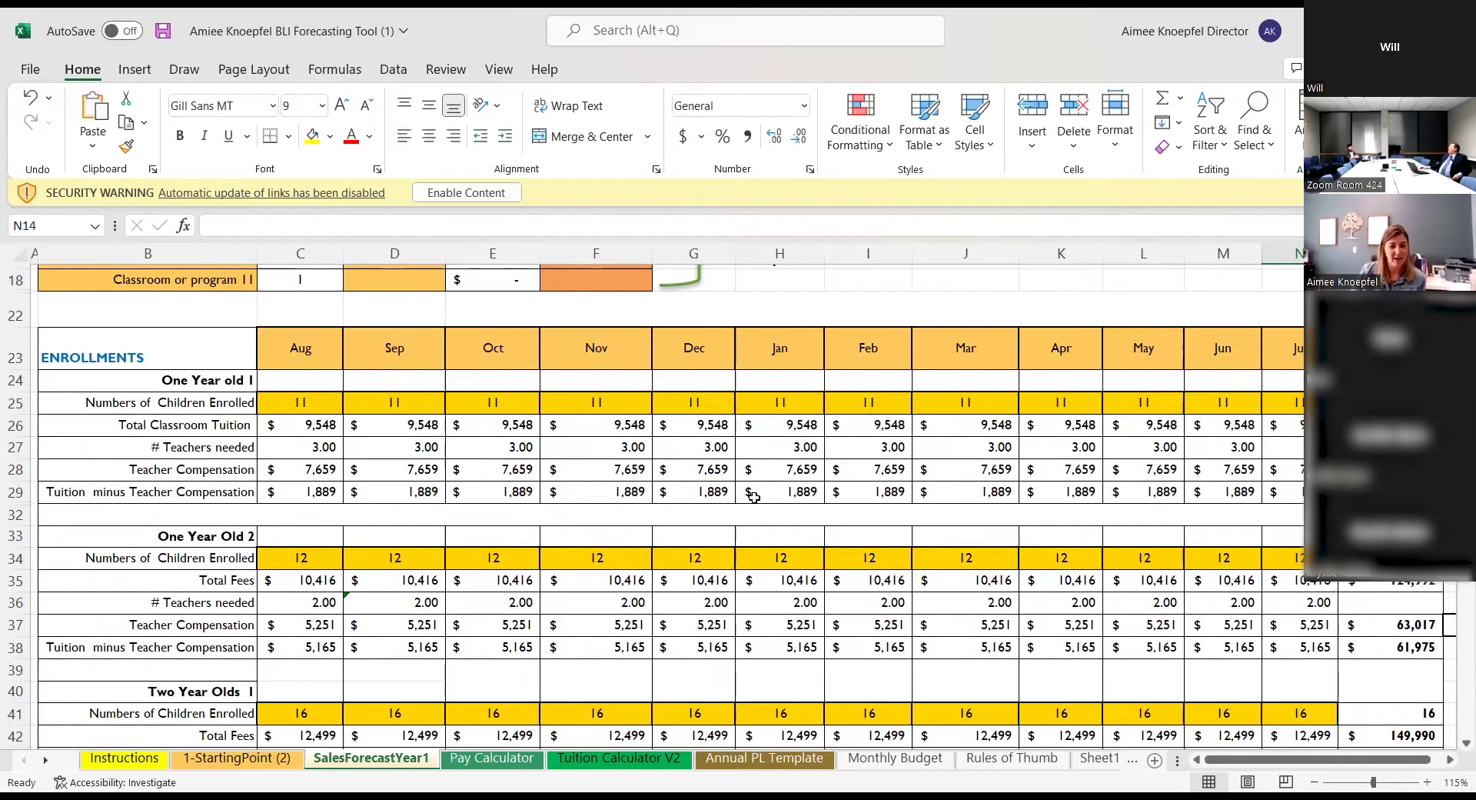
pyautogui.scroll(-2, 853, 531)
pyautogui.scroll(-5, 808, 529)
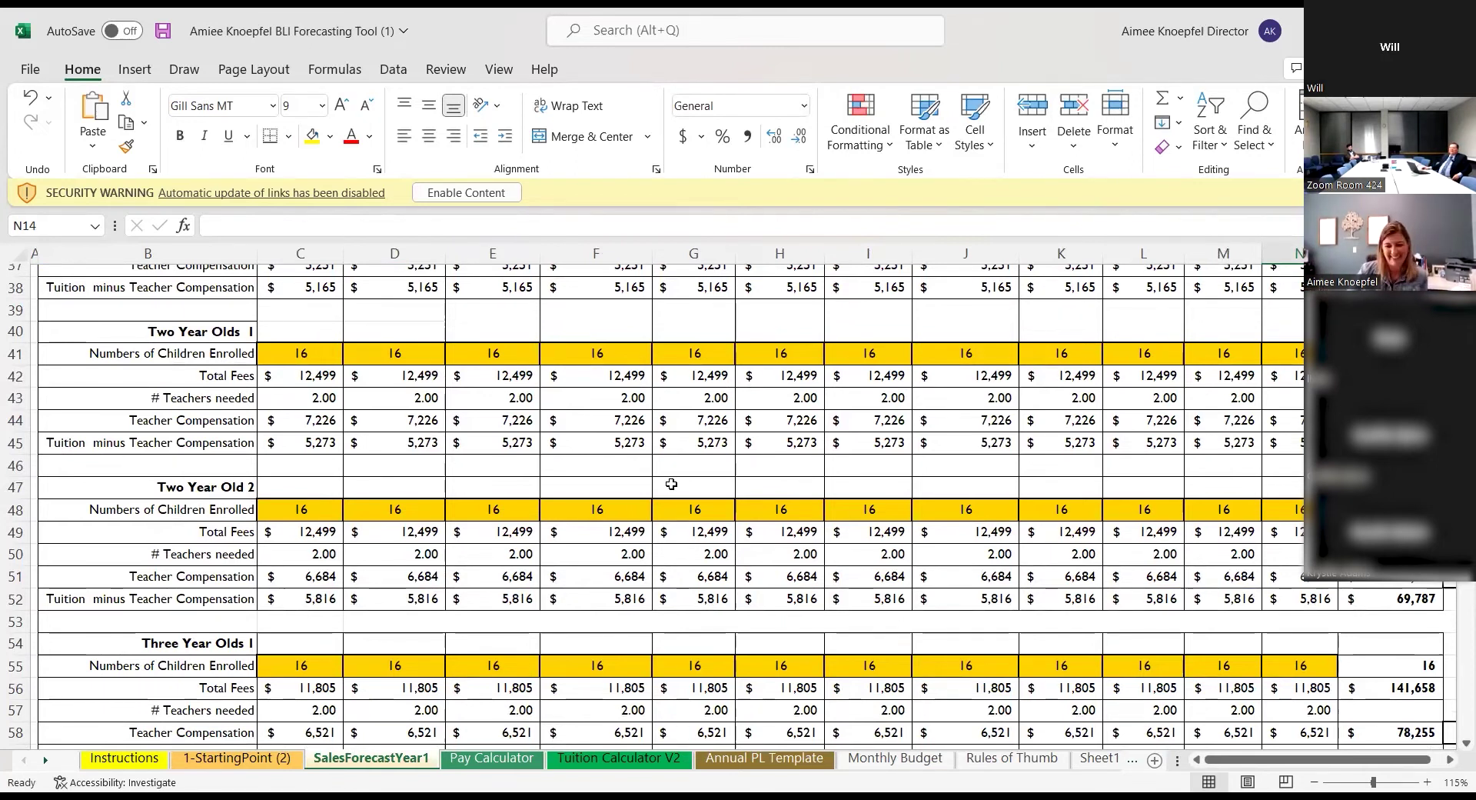
pyautogui.scroll(-2, 651, 550)
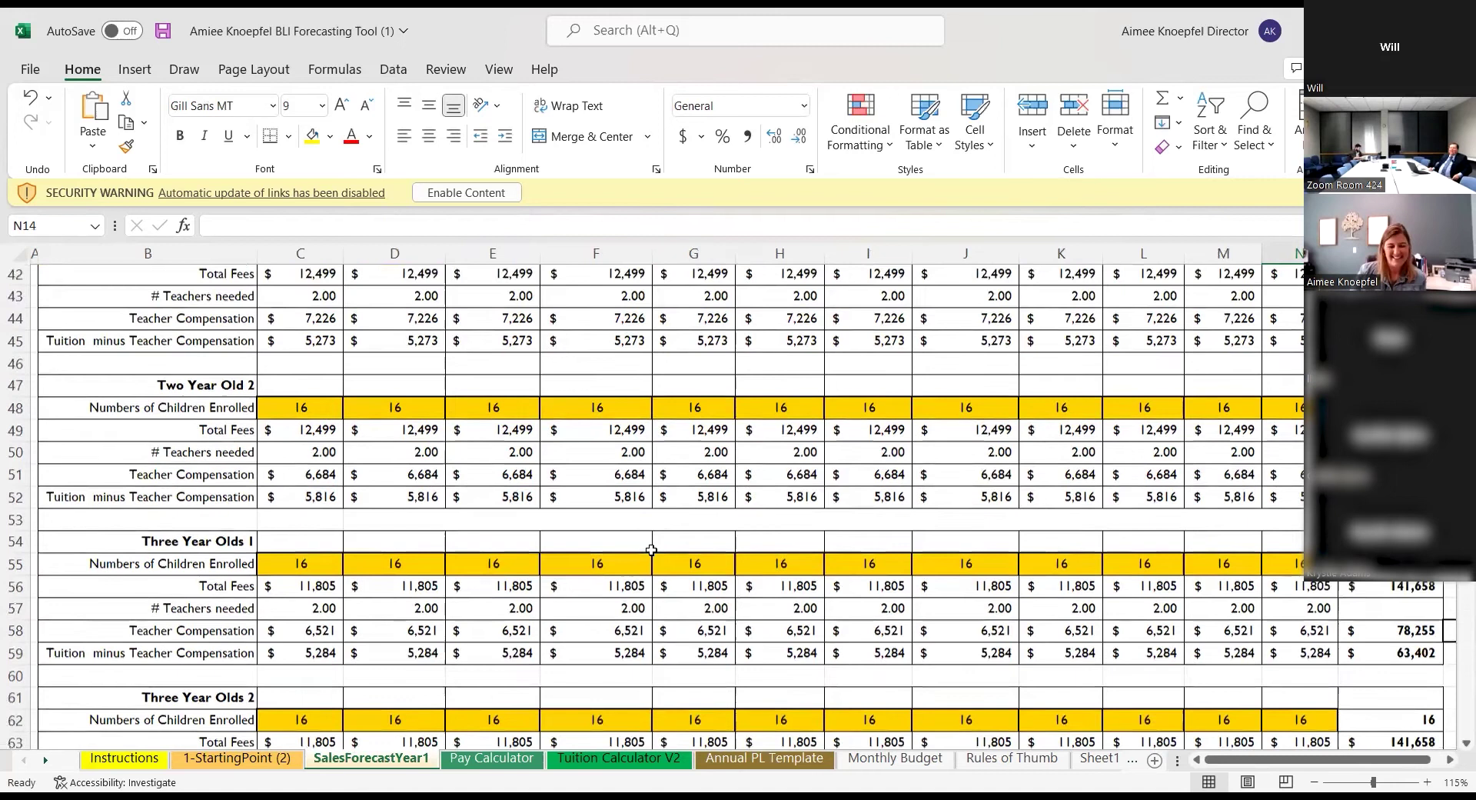
pyautogui.scroll(-2, 651, 550)
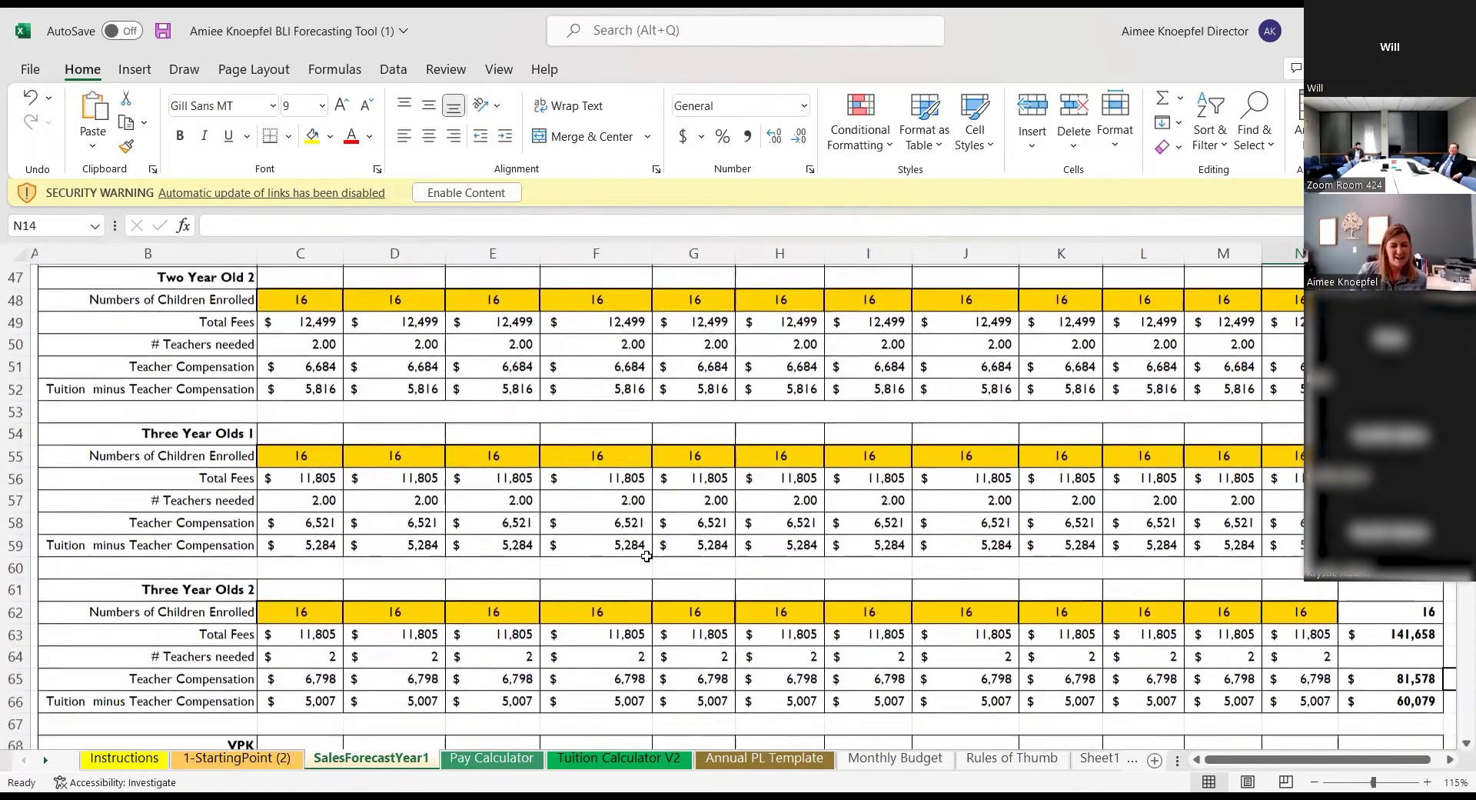
pyautogui.scroll(-2, 647, 555)
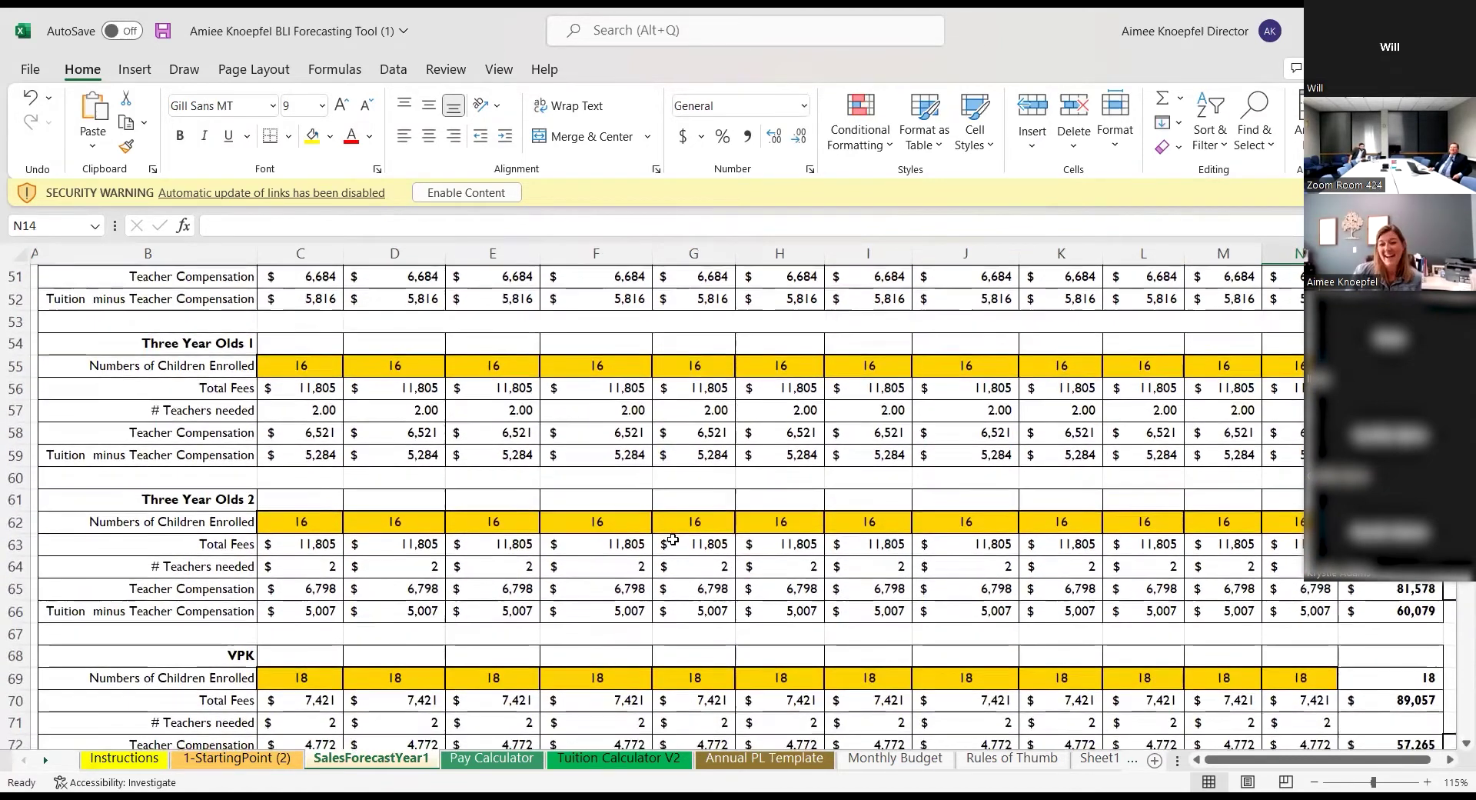
pyautogui.scroll(-2, 673, 540)
pyautogui.scroll(-1, 684, 530)
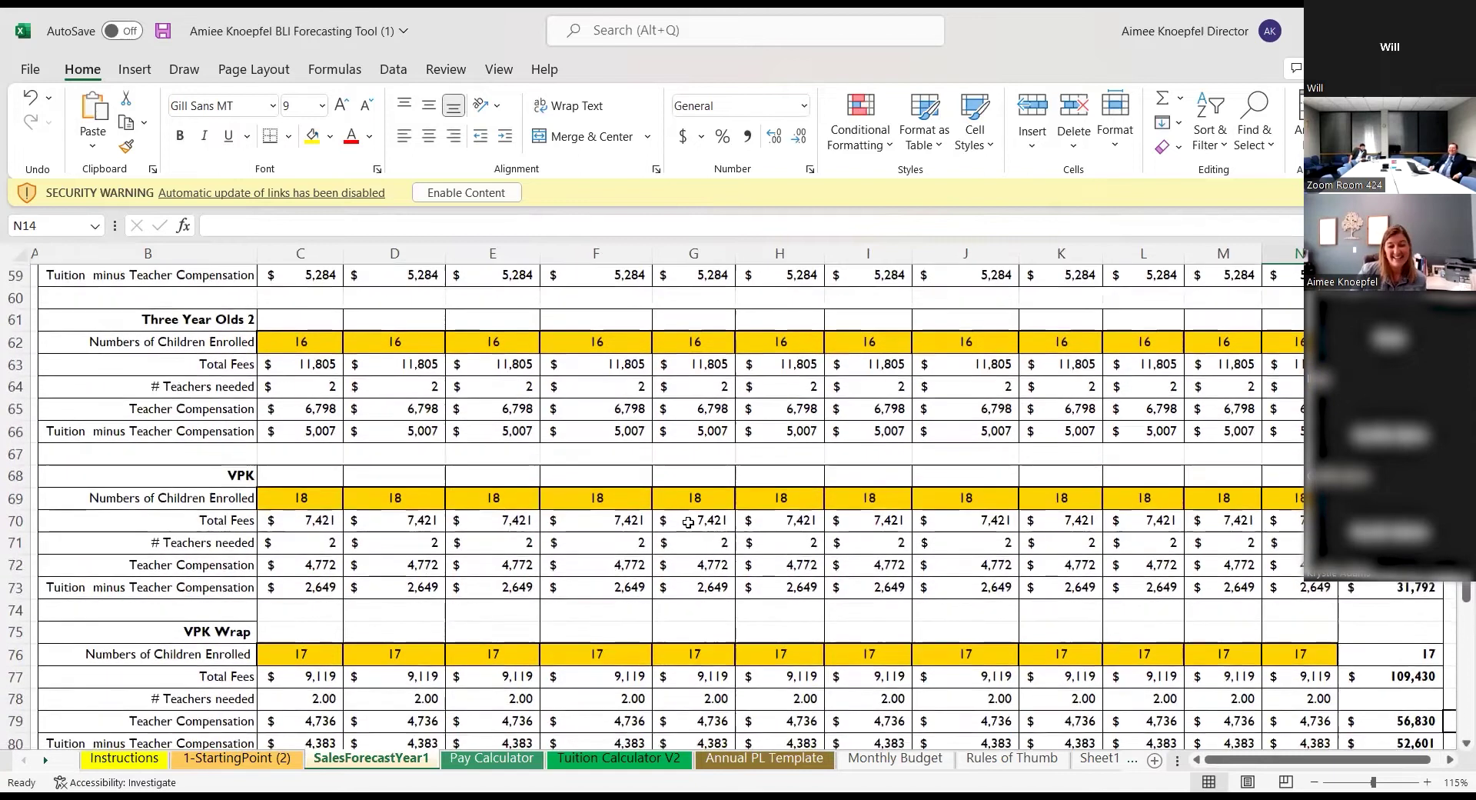
pyautogui.scroll(-2, 692, 515)
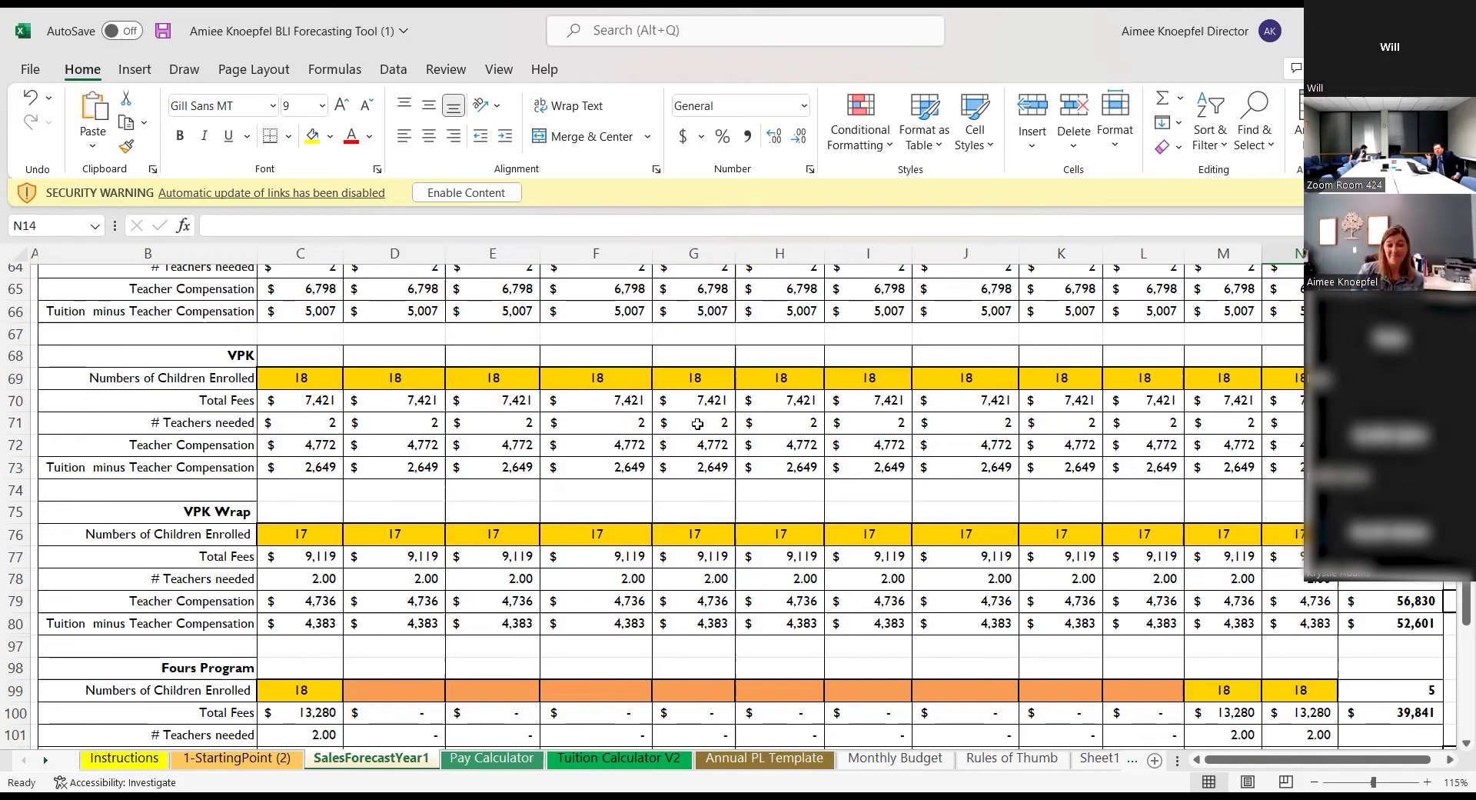
pyautogui.scroll(-3, 698, 423)
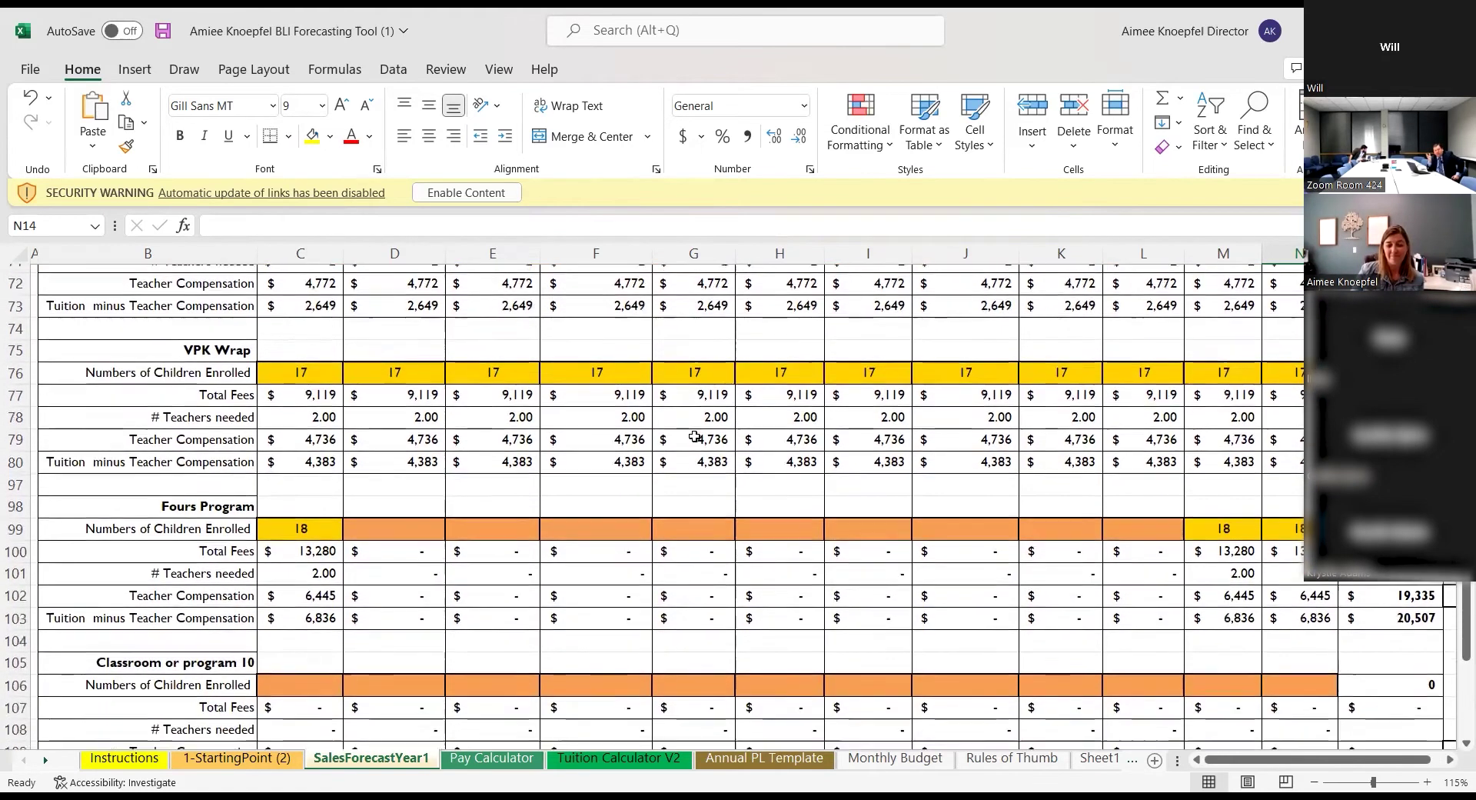
pyautogui.scroll(-2, 695, 436)
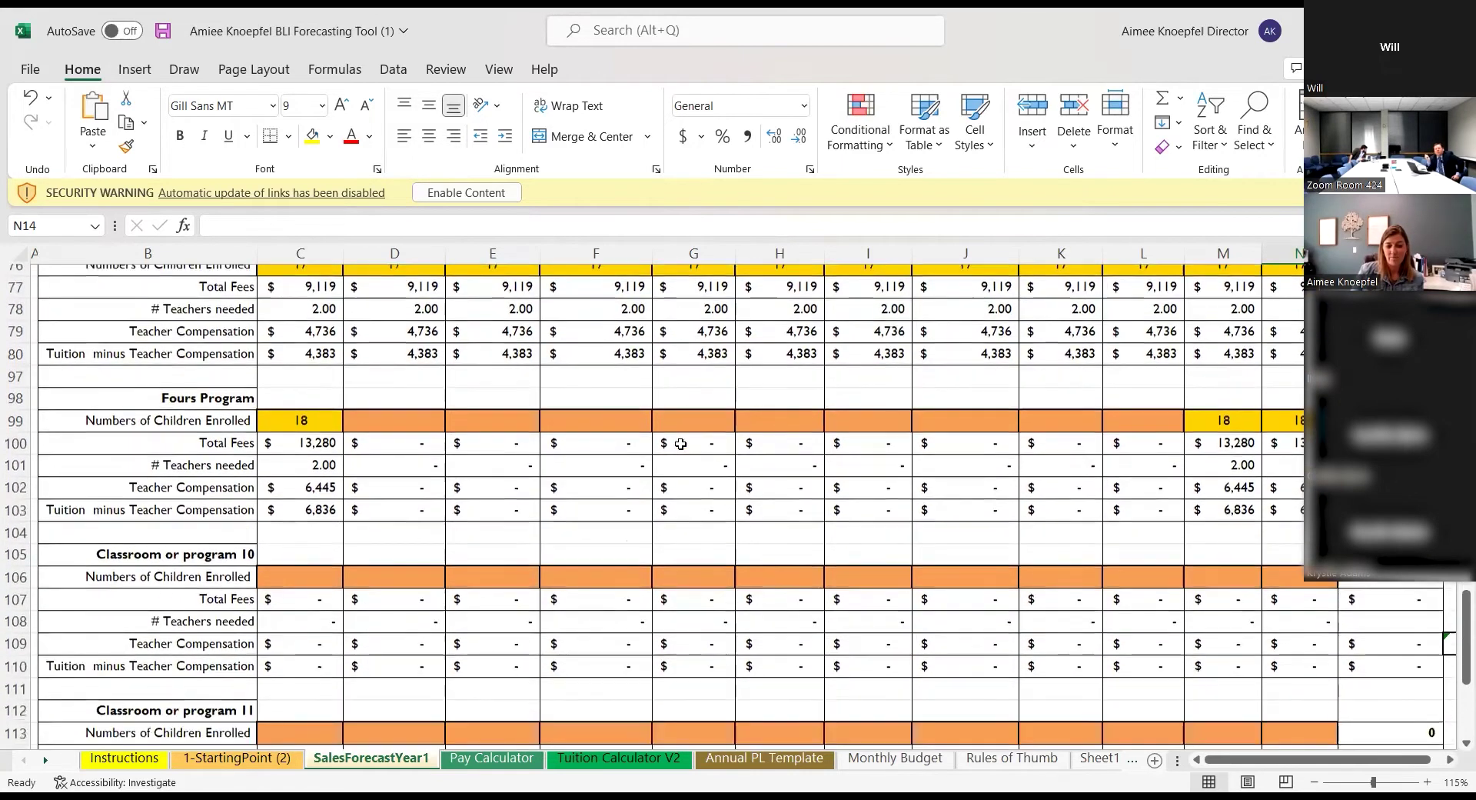
pyautogui.scroll(-3, 680, 444)
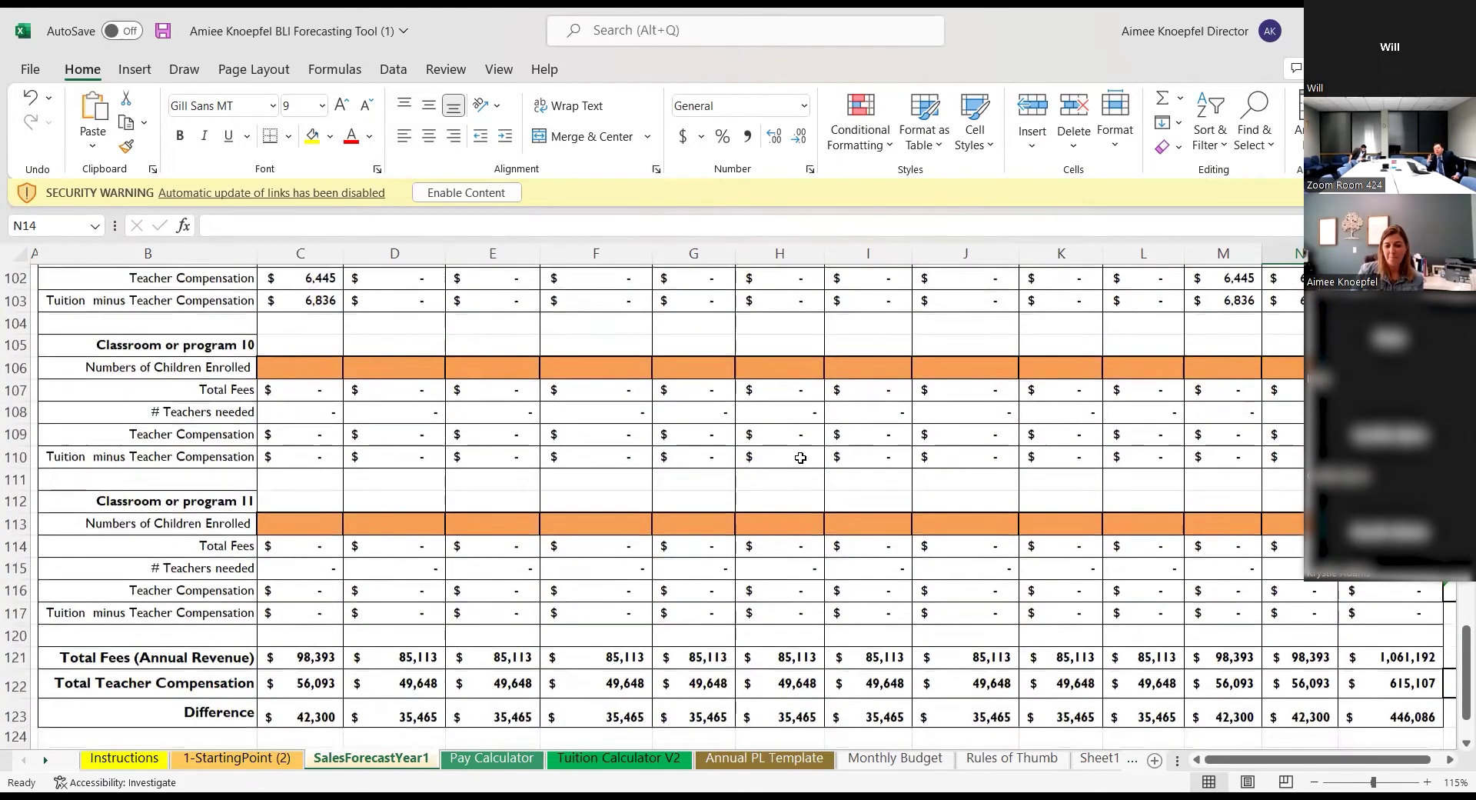
pyautogui.scroll(-2, 769, 430)
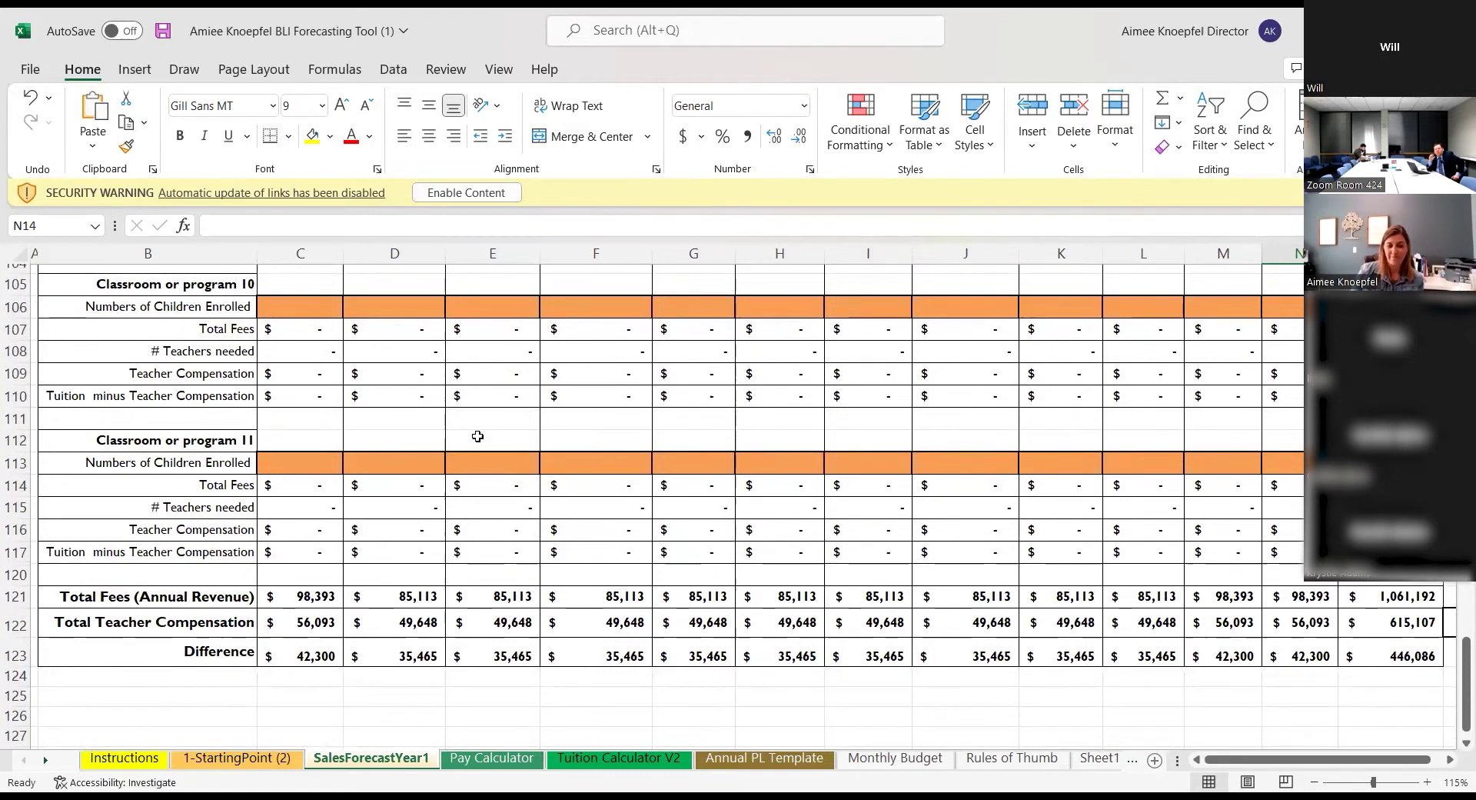
pyautogui.scroll(2, 478, 436)
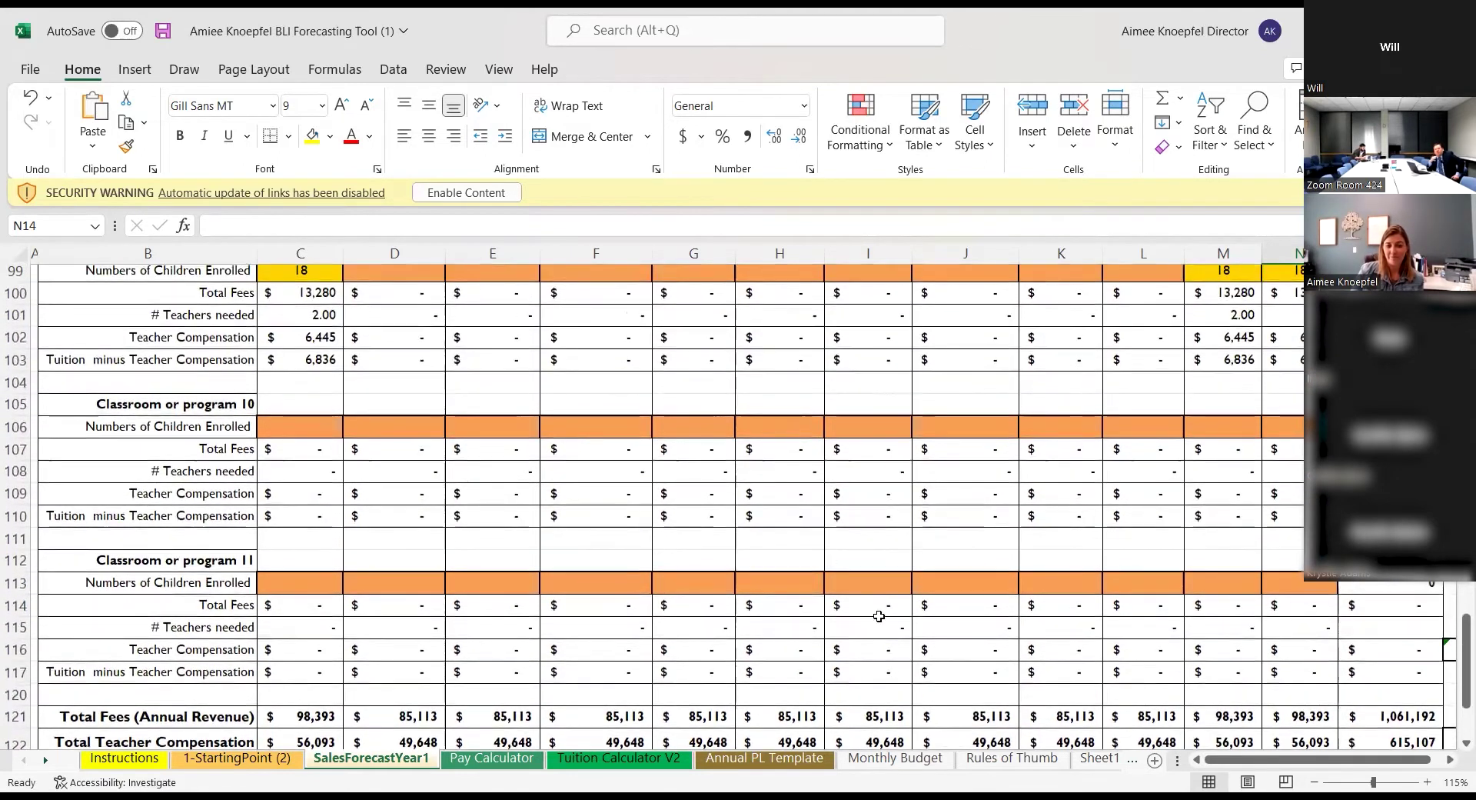
pyautogui.scroll(2, 879, 616)
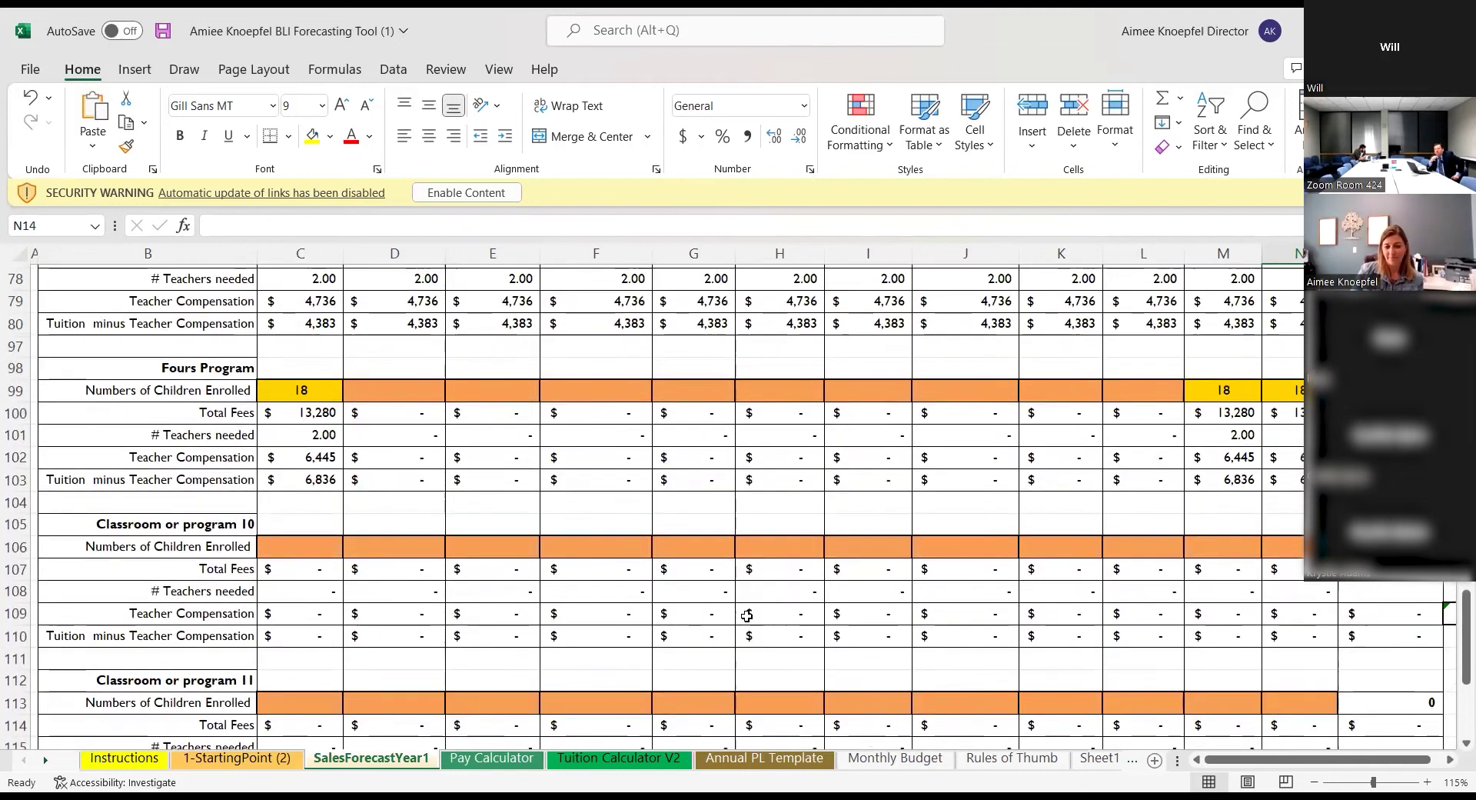
# Review Instructions, then scroll the Annual PL Template expense rows to total expenses of $939,396.98.
pyautogui.click(123, 757)
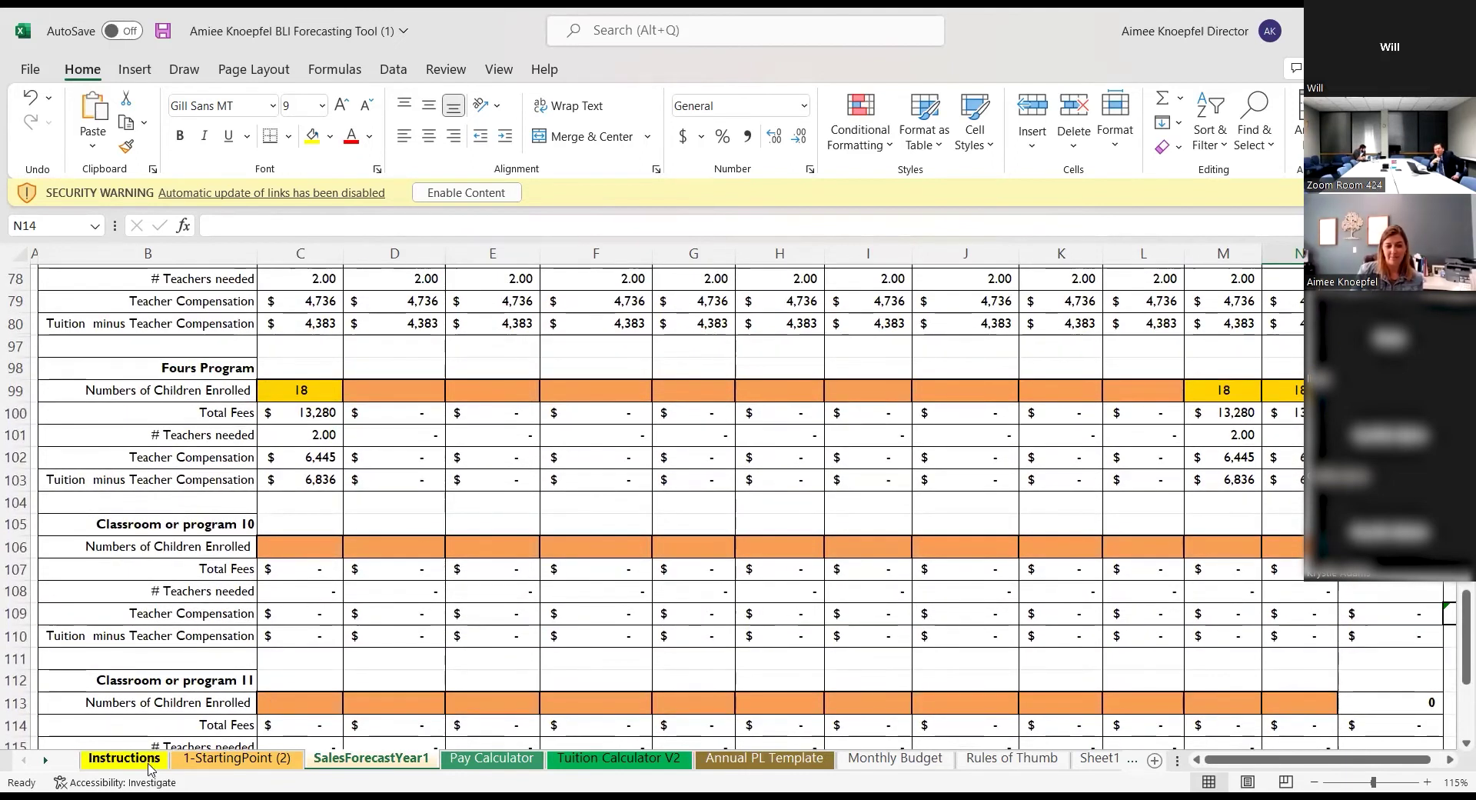
pyautogui.scroll(-2, 589, 483)
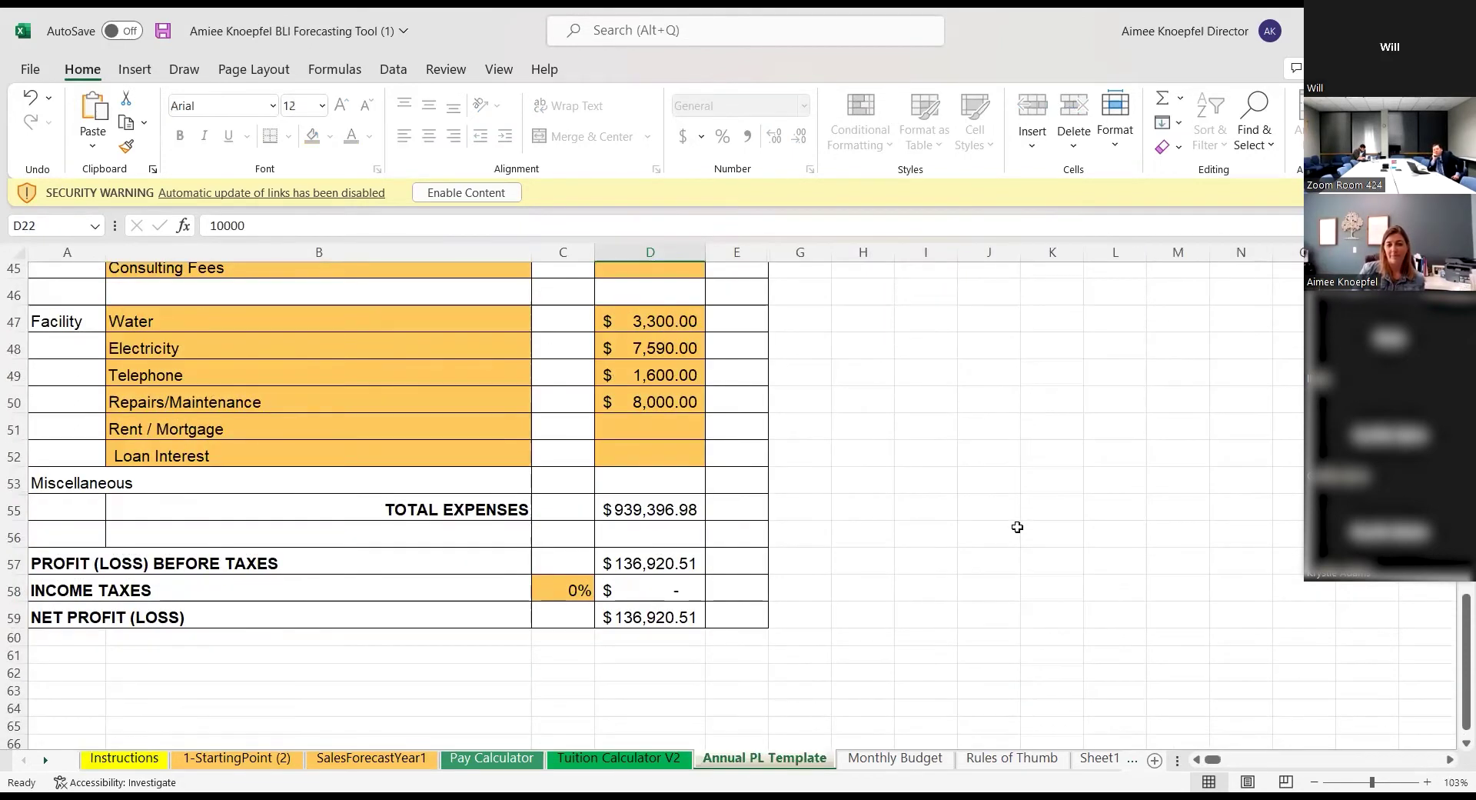
pyautogui.scroll(8, 1019, 523)
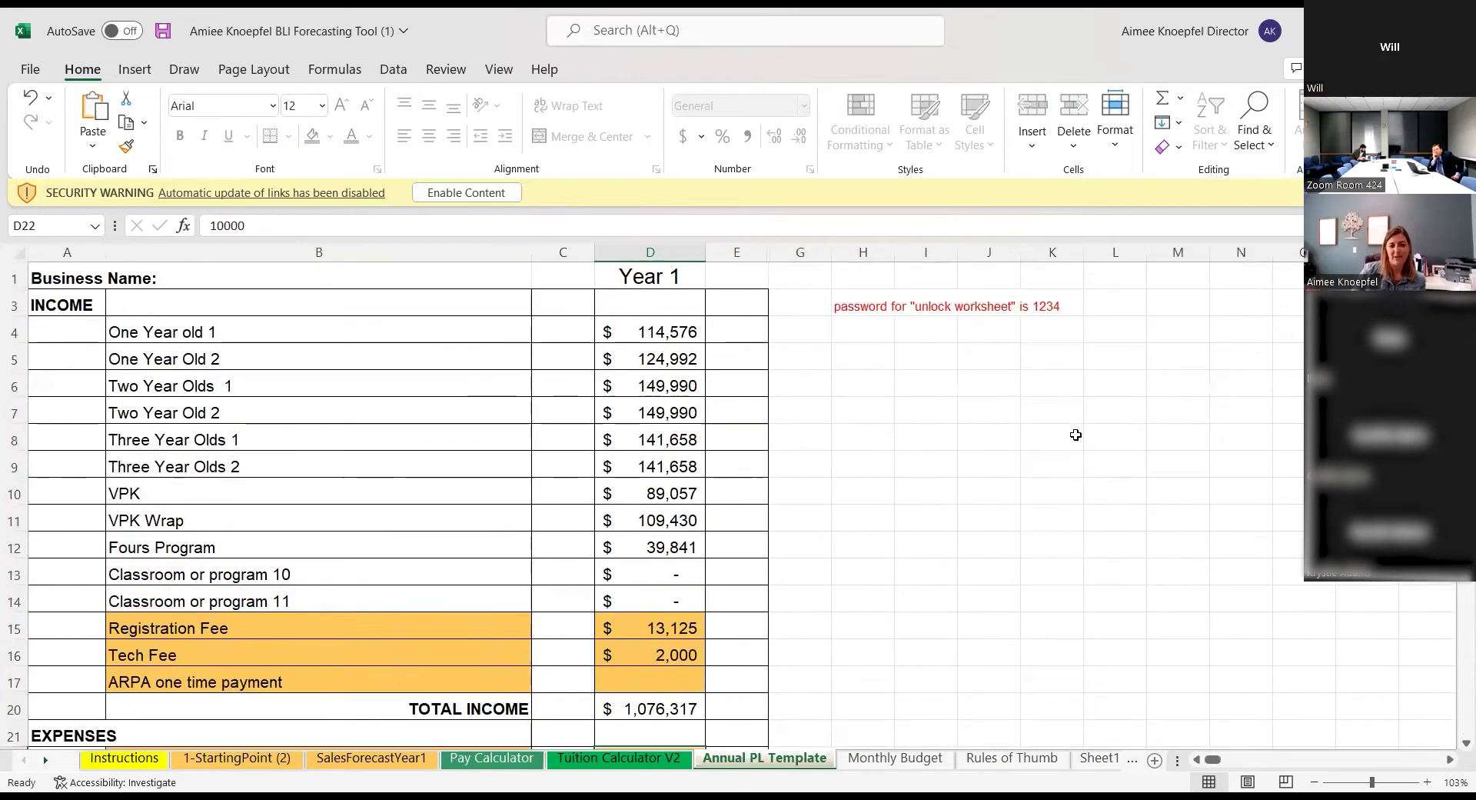
pyautogui.scroll(-3, 971, 461)
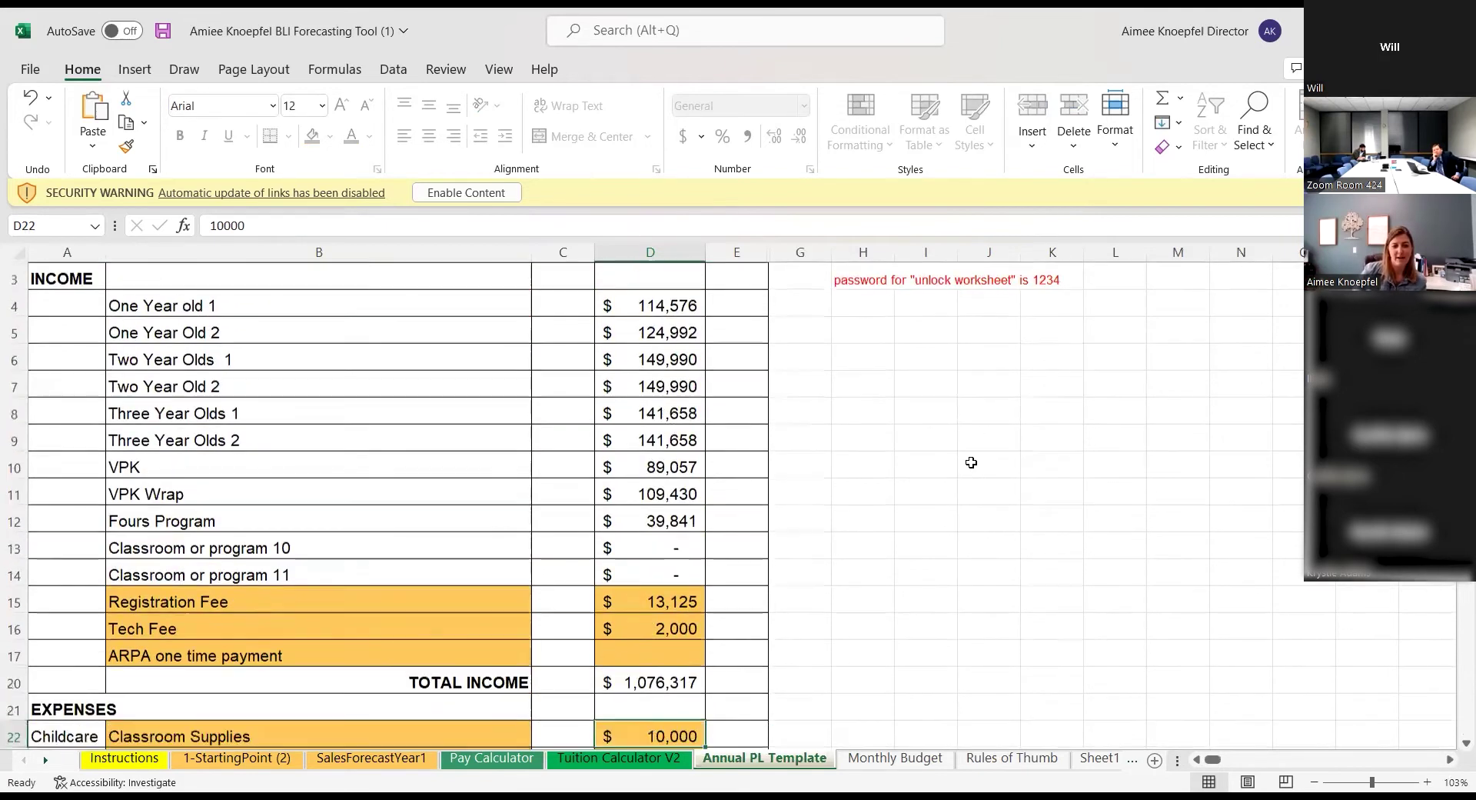
pyautogui.scroll(-2, 1013, 466)
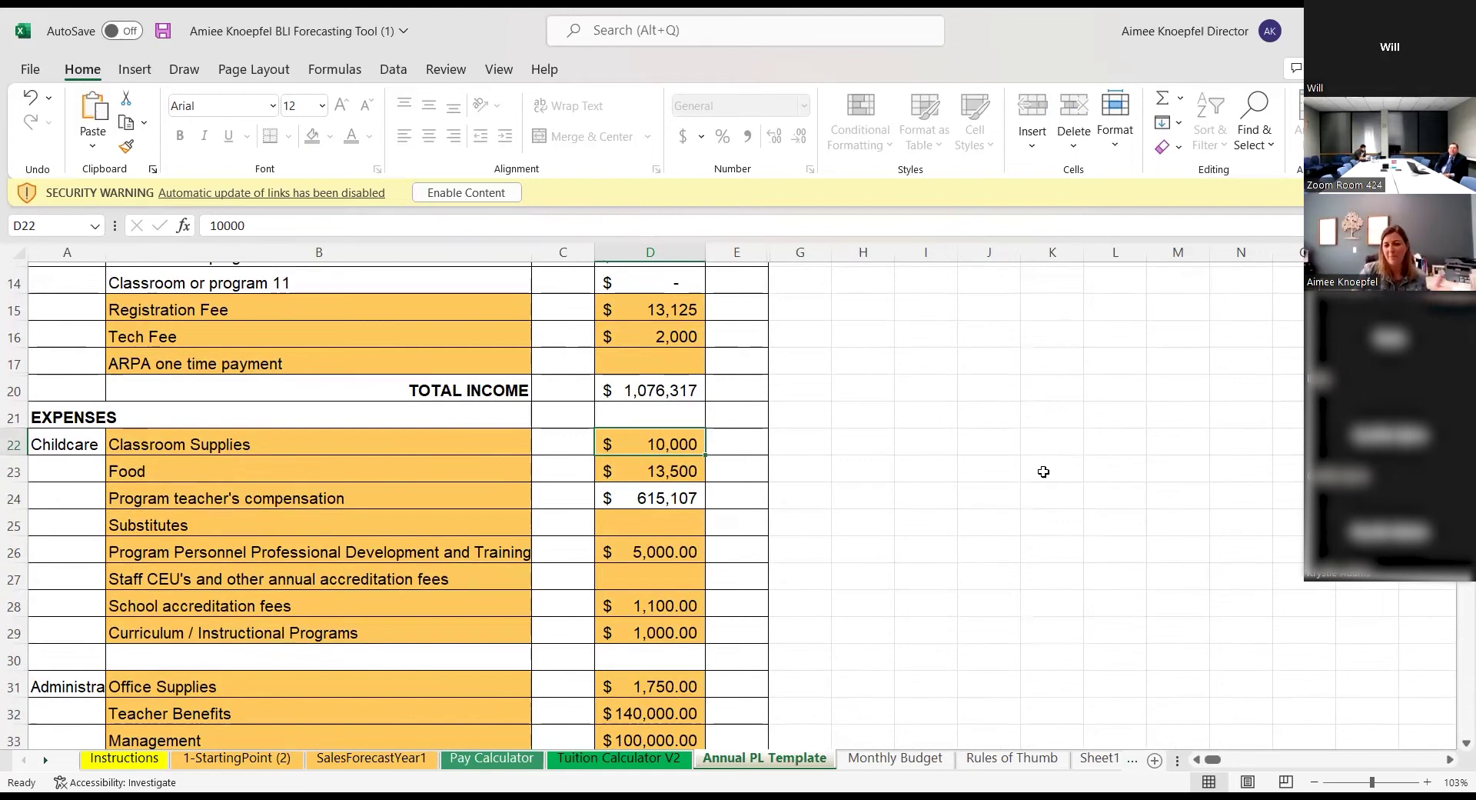
pyautogui.scroll(-3, 1008, 508)
pyautogui.scroll(-4, 946, 508)
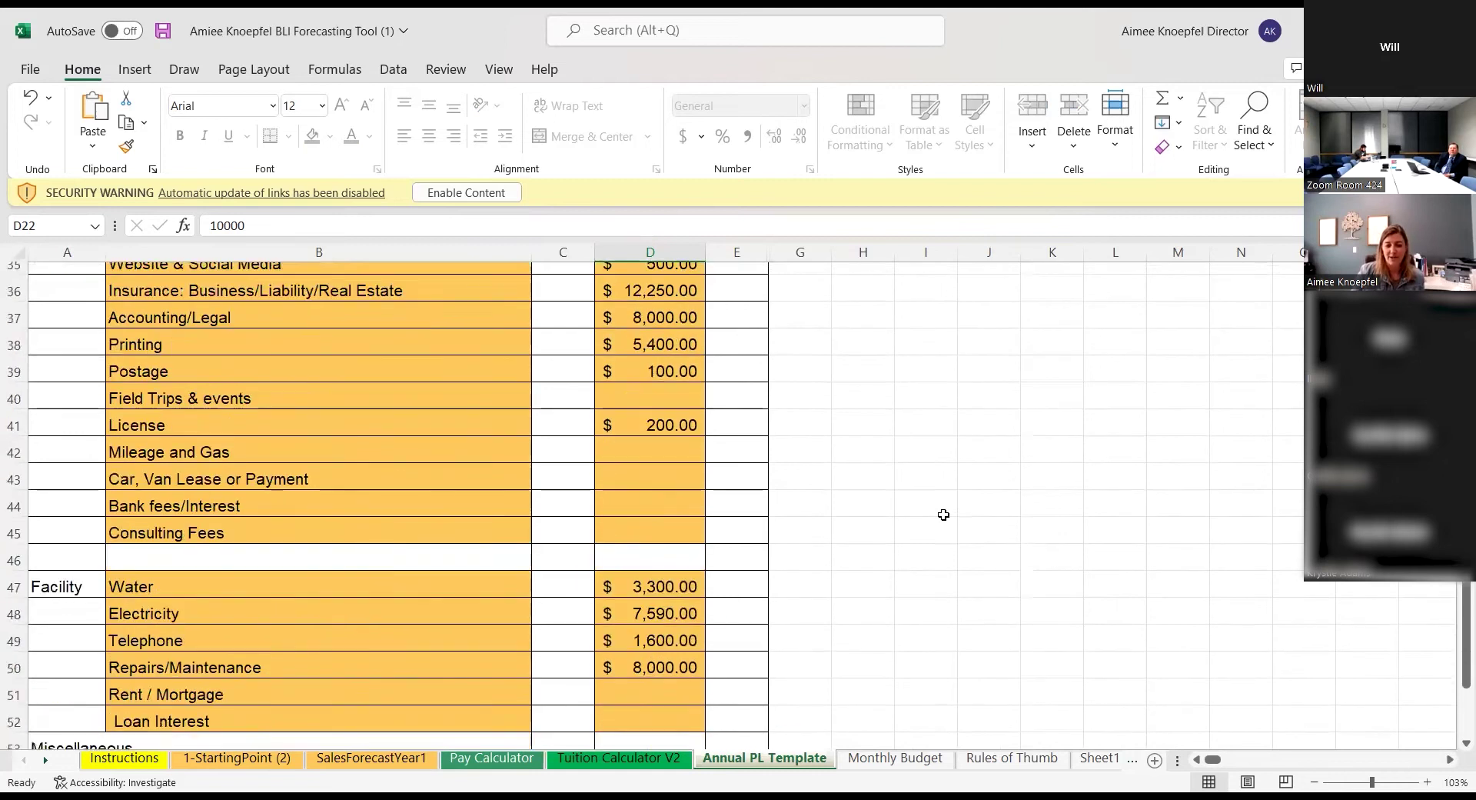
pyautogui.scroll(-6, 944, 514)
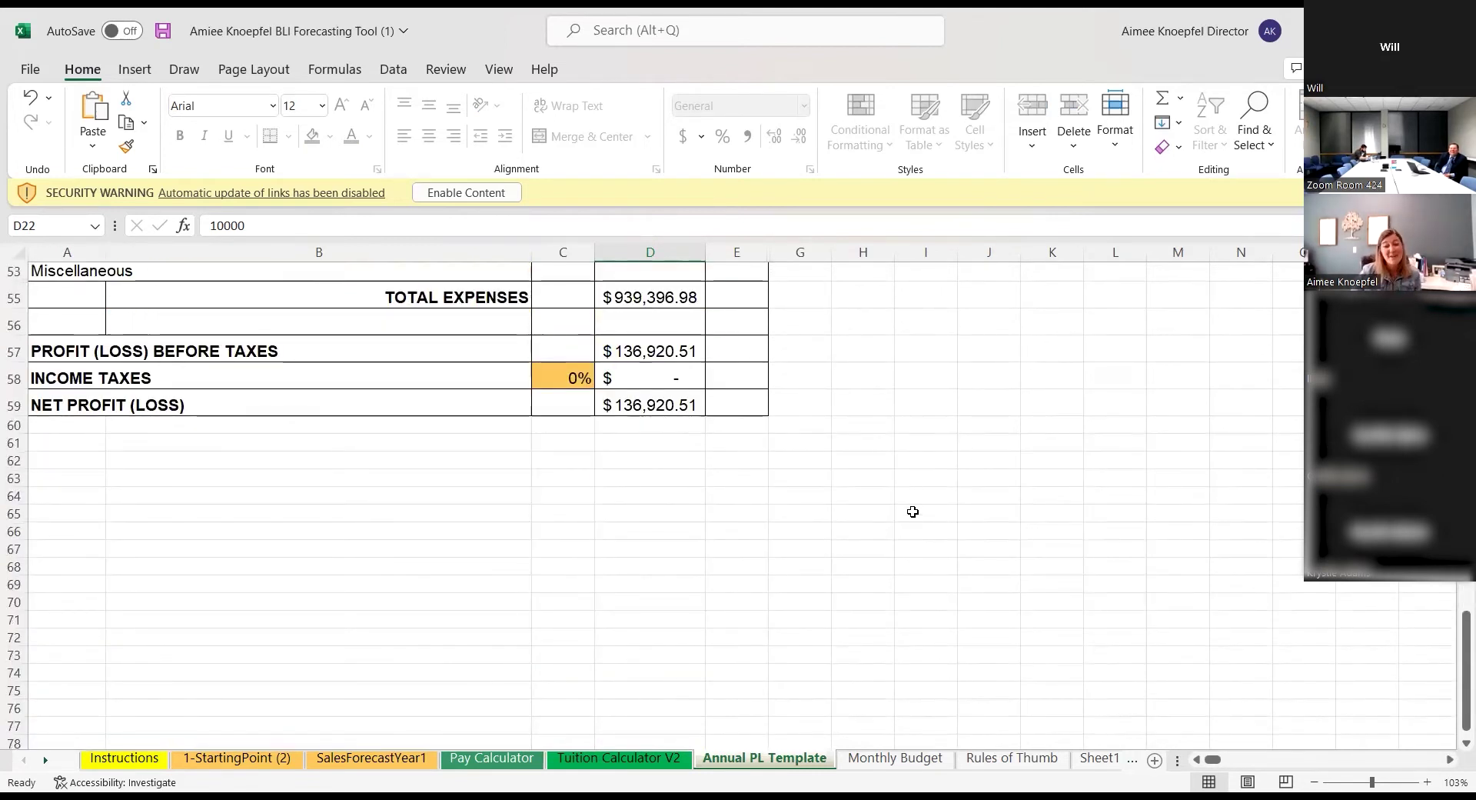
pyautogui.scroll(2, 930, 551)
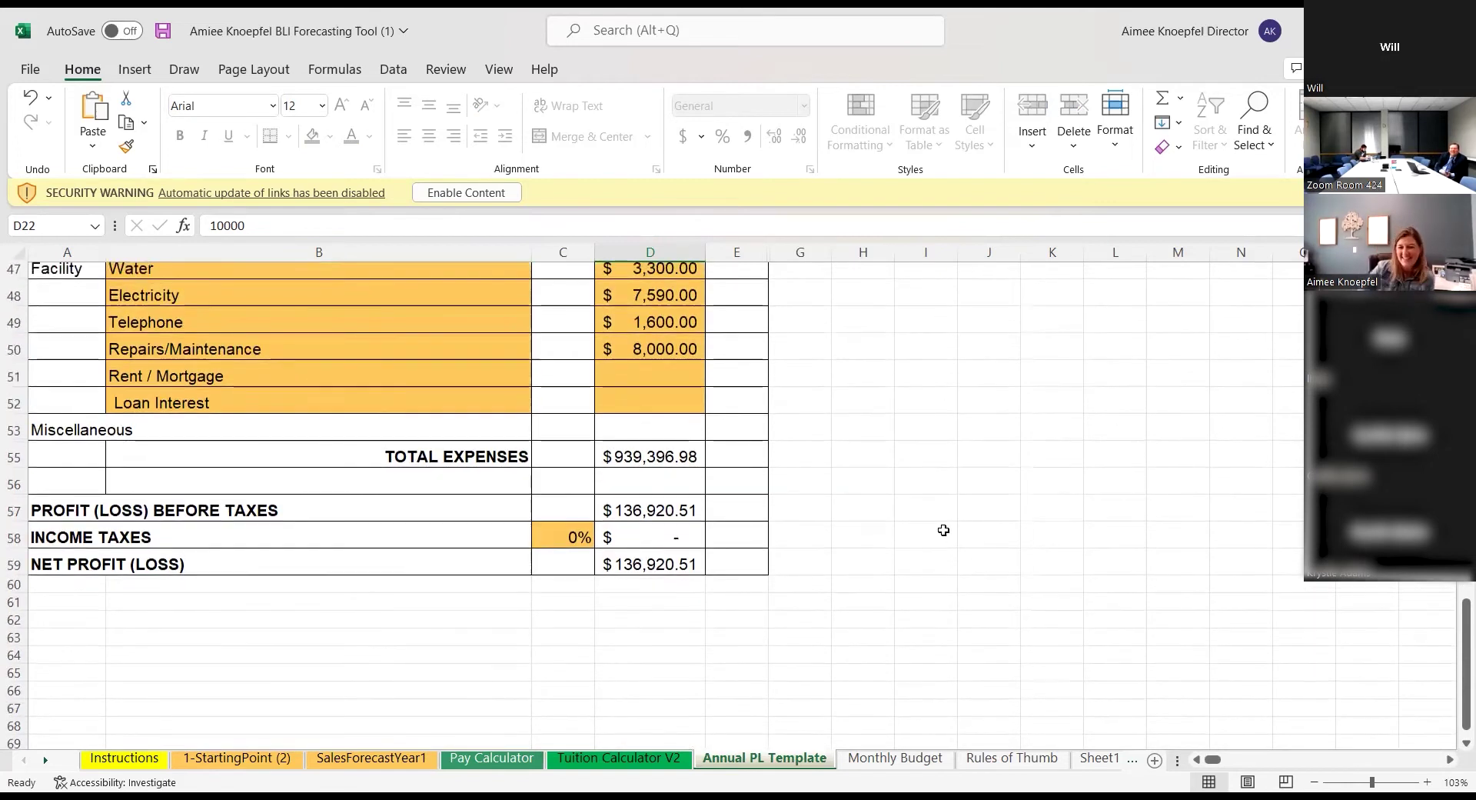
pyautogui.scroll(1, 934, 543)
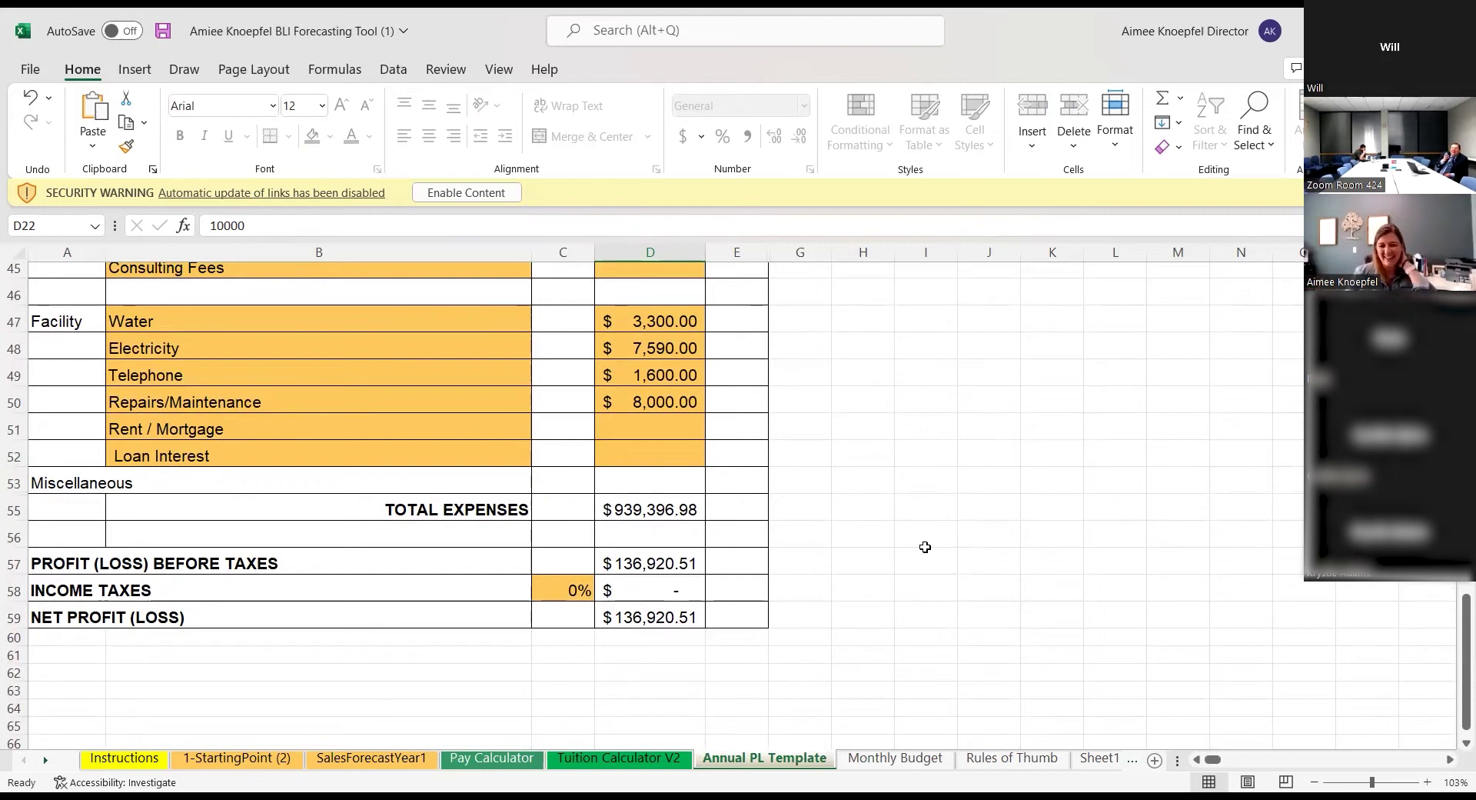
pyautogui.scroll(3, 925, 547)
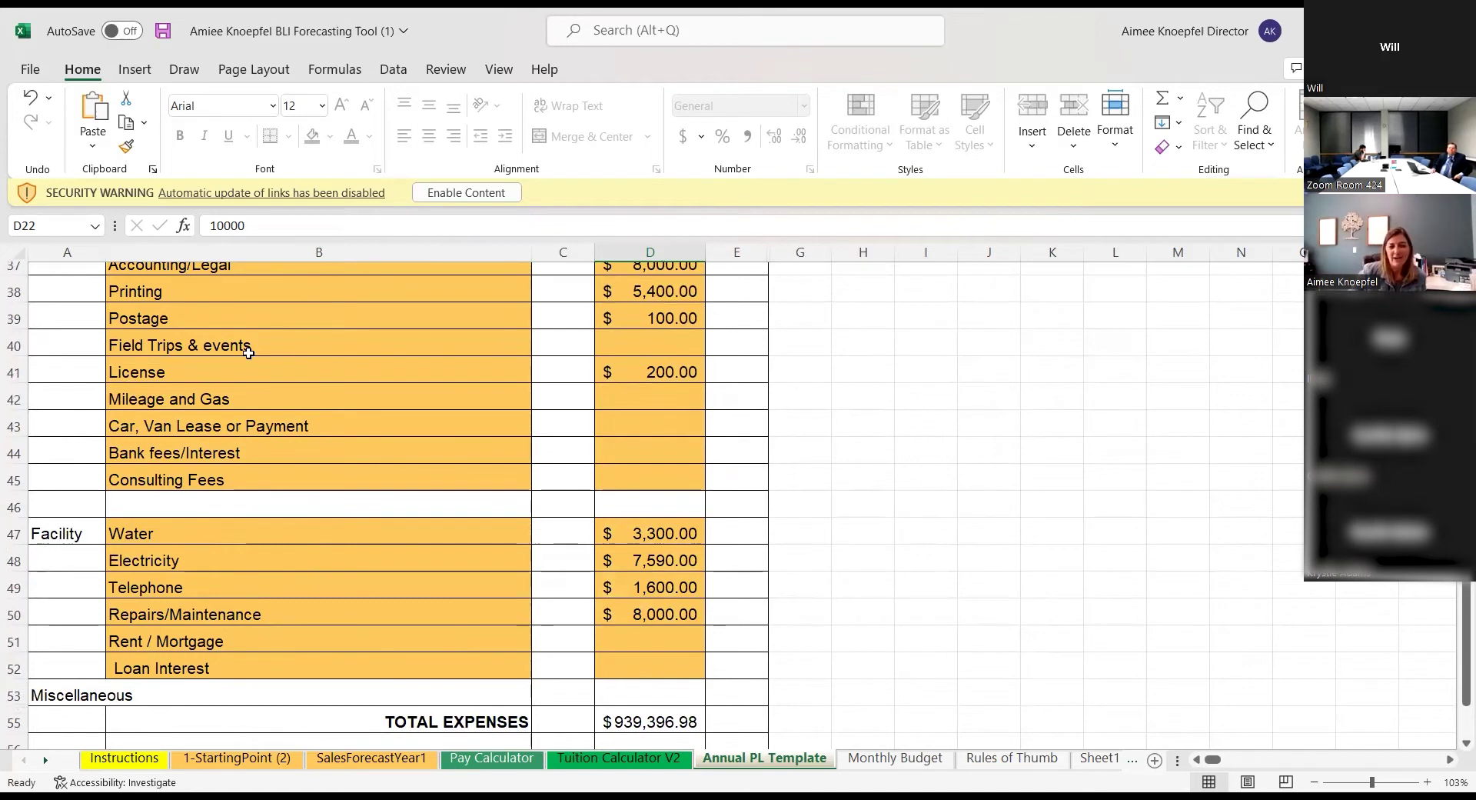
pyautogui.scroll(1, 233, 403)
pyautogui.scroll(2, 233, 403)
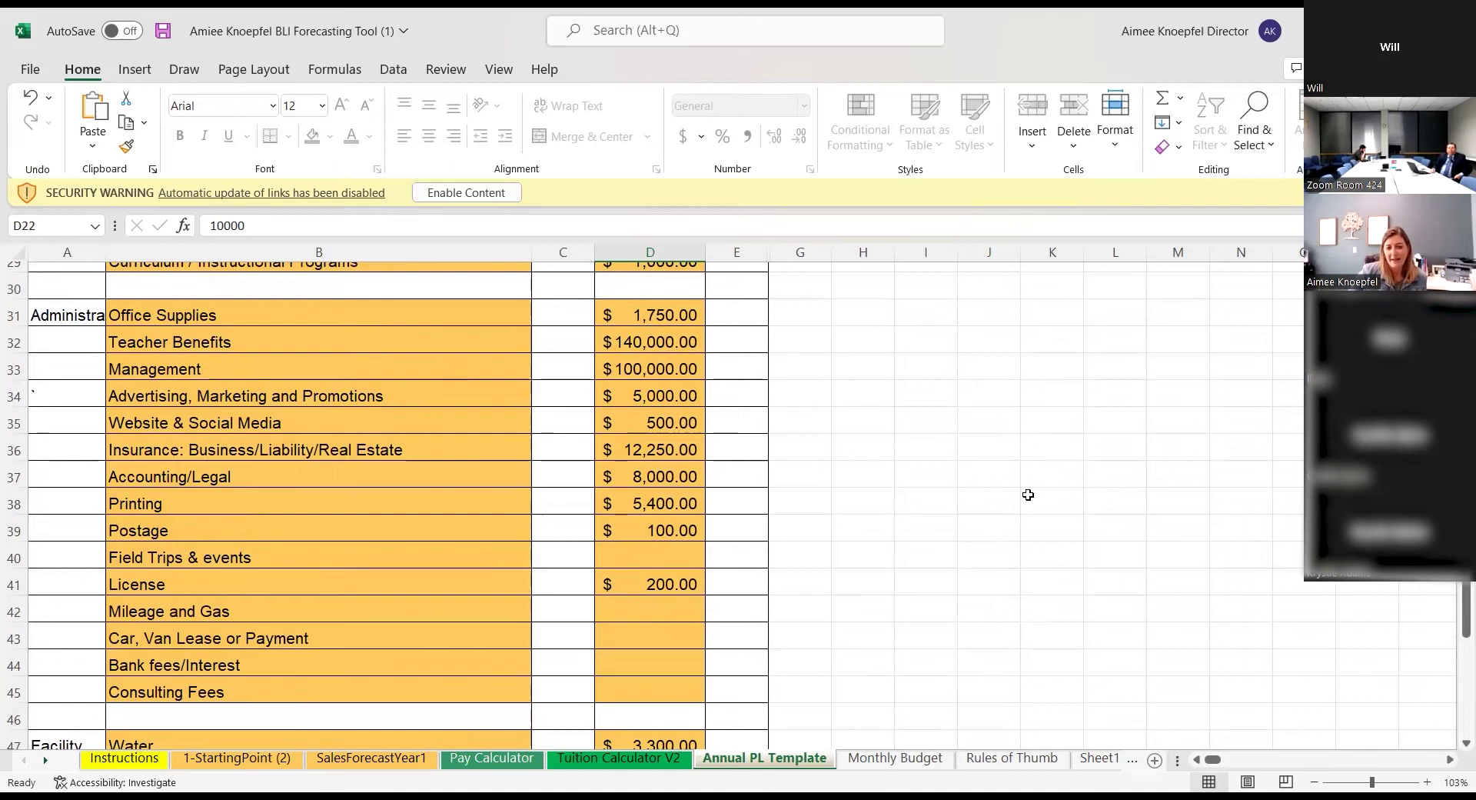
pyautogui.scroll(9, 1028, 494)
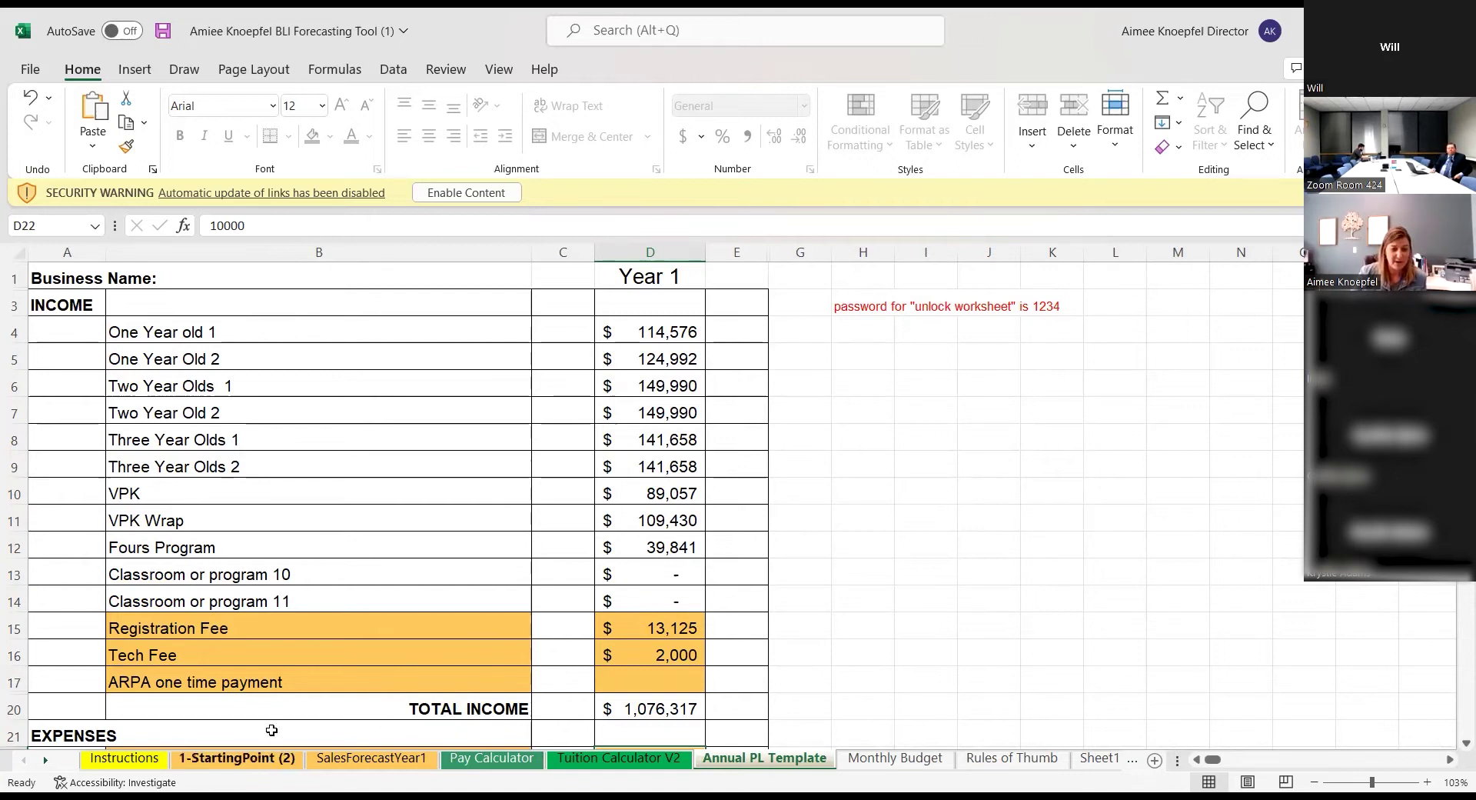
# Open the 1-StartingPoint (2) sheet and scroll to its Fixed Assets and Operating Capital tables.
pyautogui.click(254, 758)
pyautogui.scroll(-1, 900, 450)
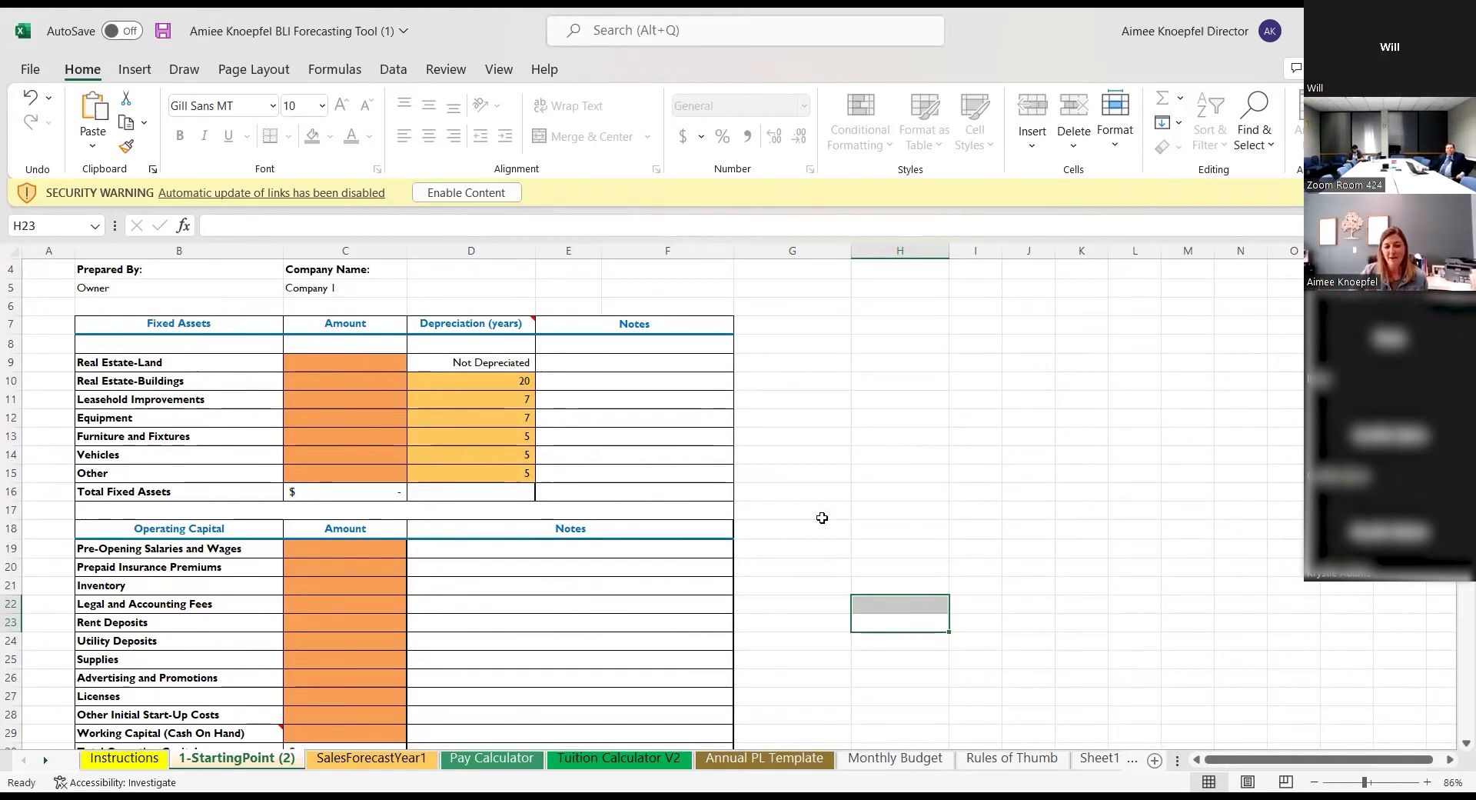
# Step past SalesForecastYear1 to the Pay Calculator, showing One Year Old compensation of $2,553 and $2,626.
pyautogui.hotkey('ctrl', 'pagedown')
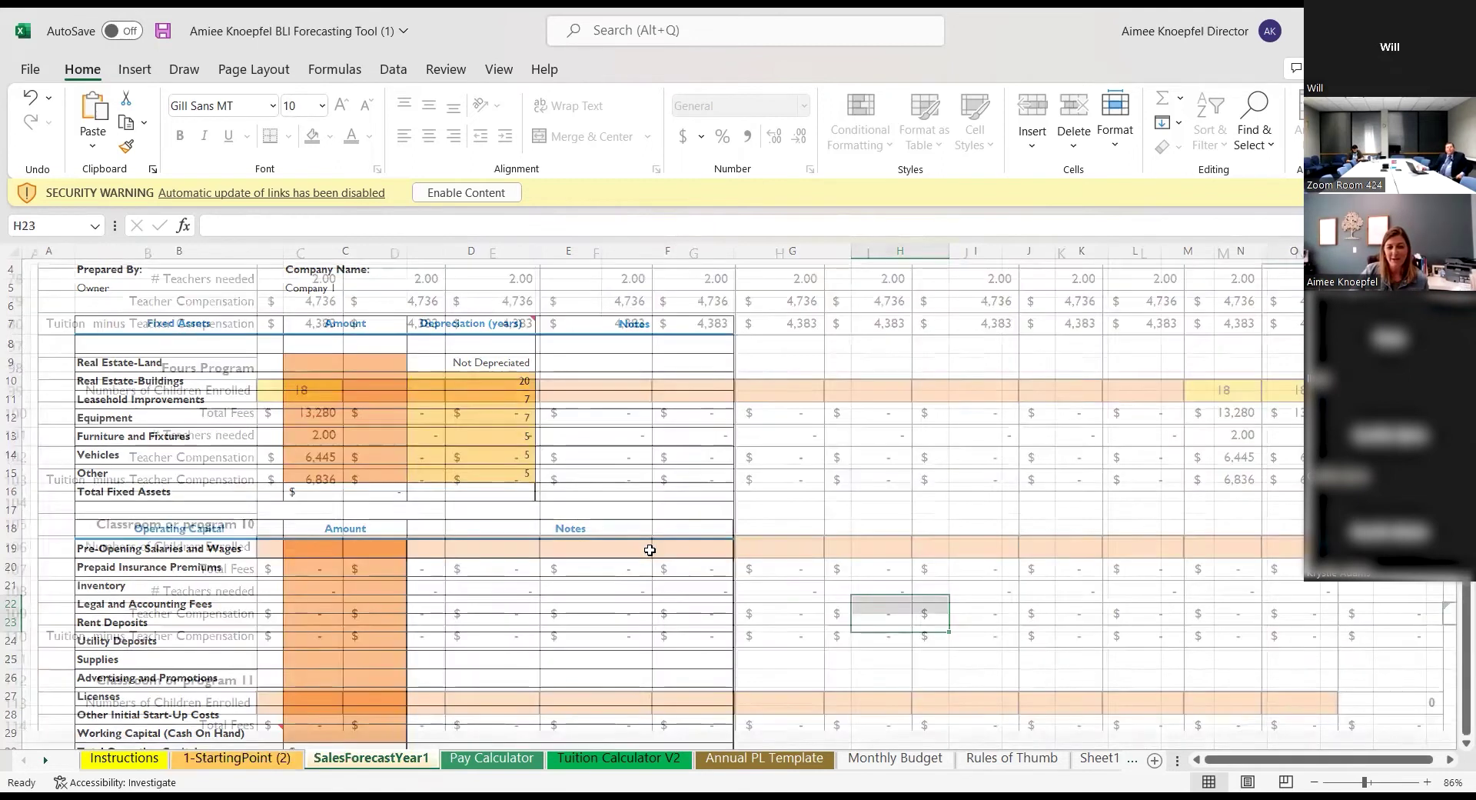
pyautogui.scroll(4, 613, 612)
pyautogui.scroll(10, 614, 603)
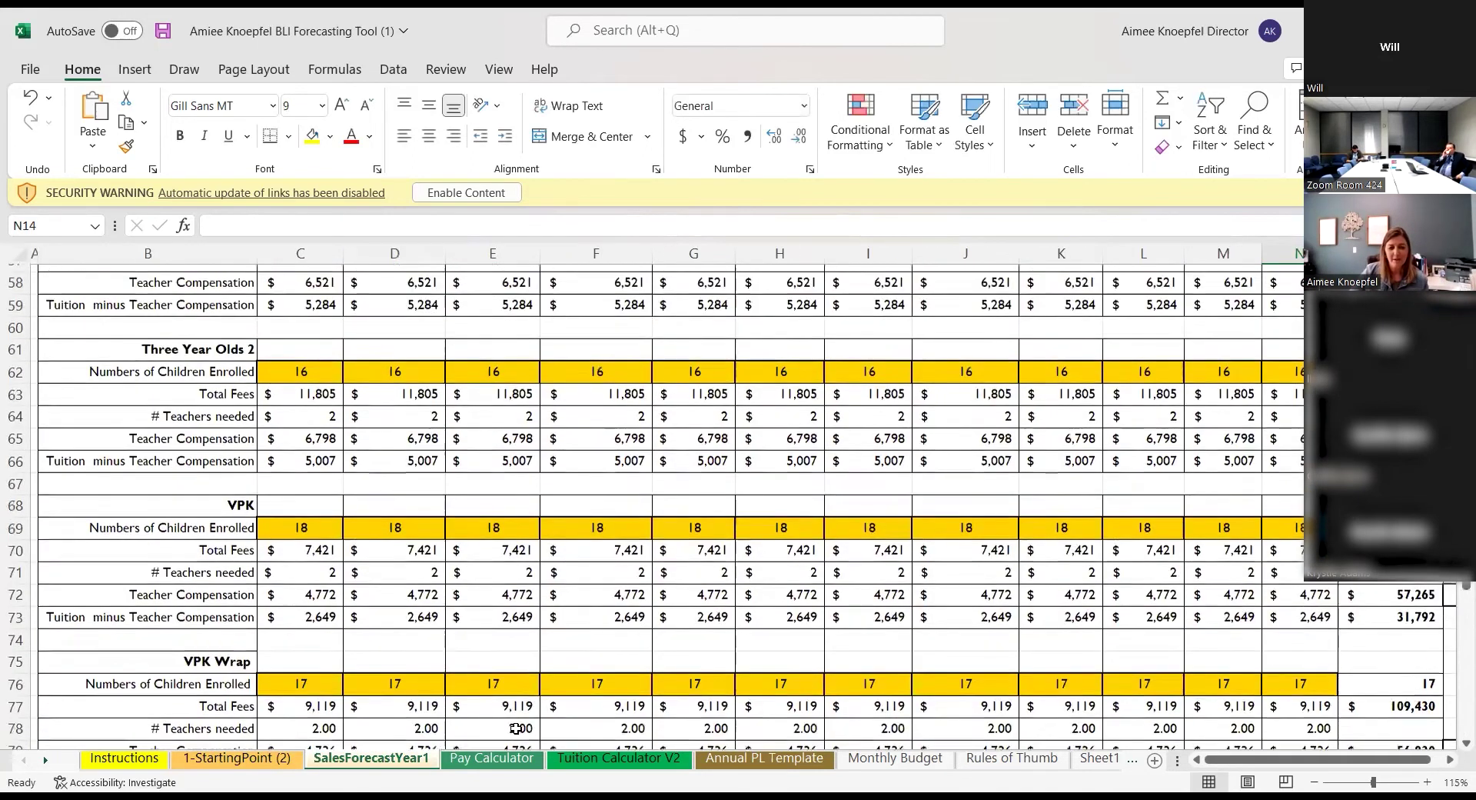
pyautogui.scroll(1, 569, 545)
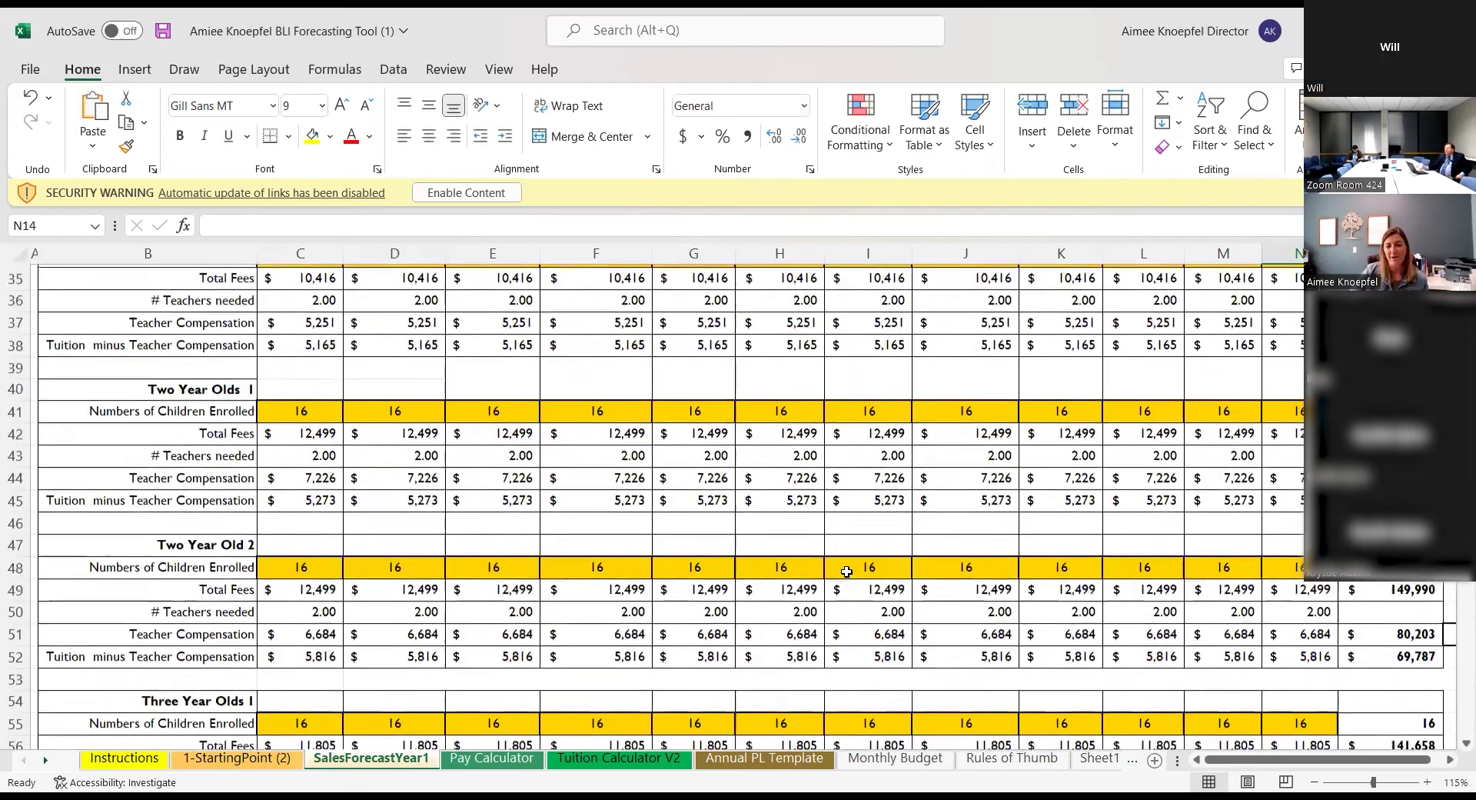
pyautogui.hotkey('ctrl', 'pagedown')
pyautogui.scroll(20, 989, 471)
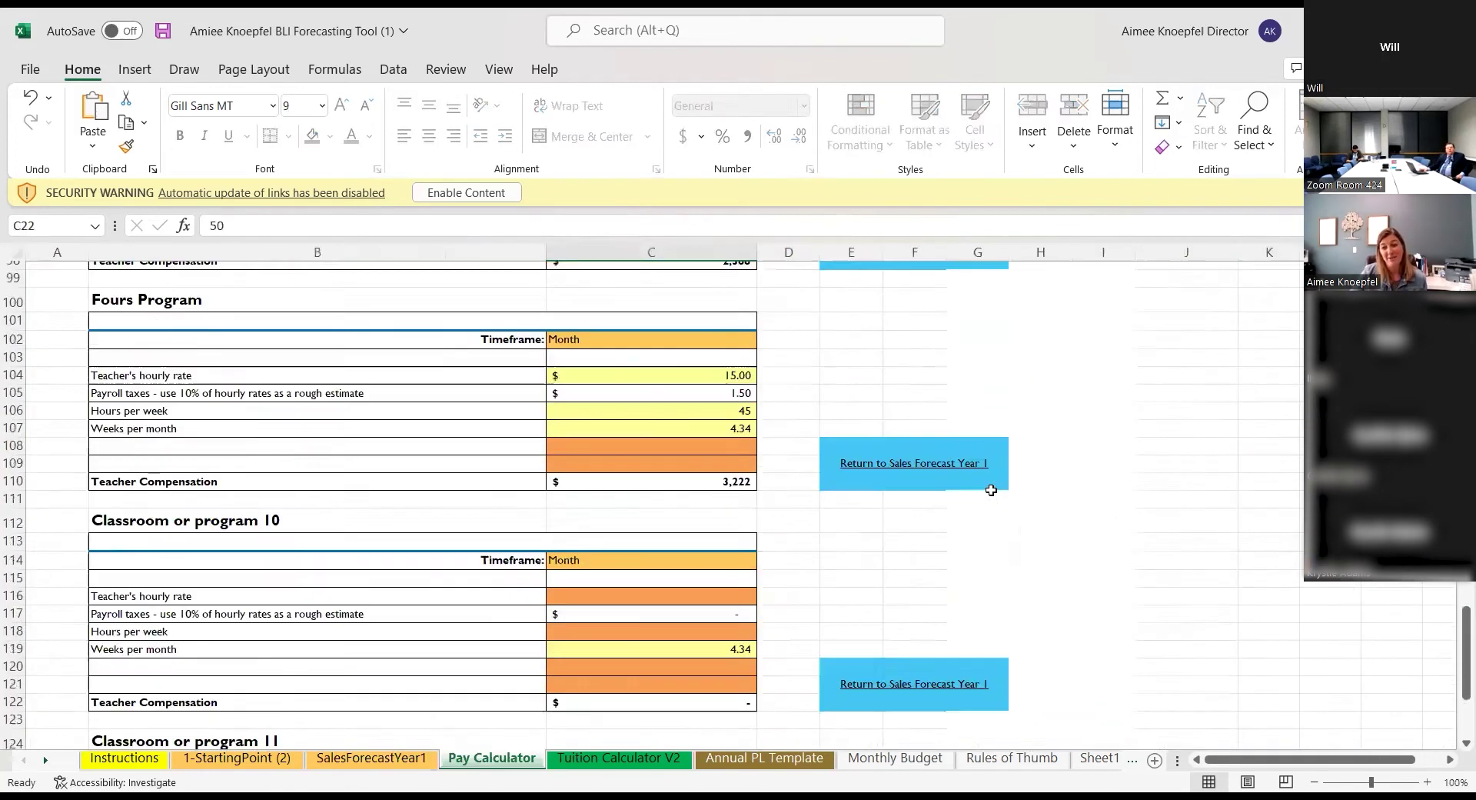
pyautogui.scroll(-1, 1027, 424)
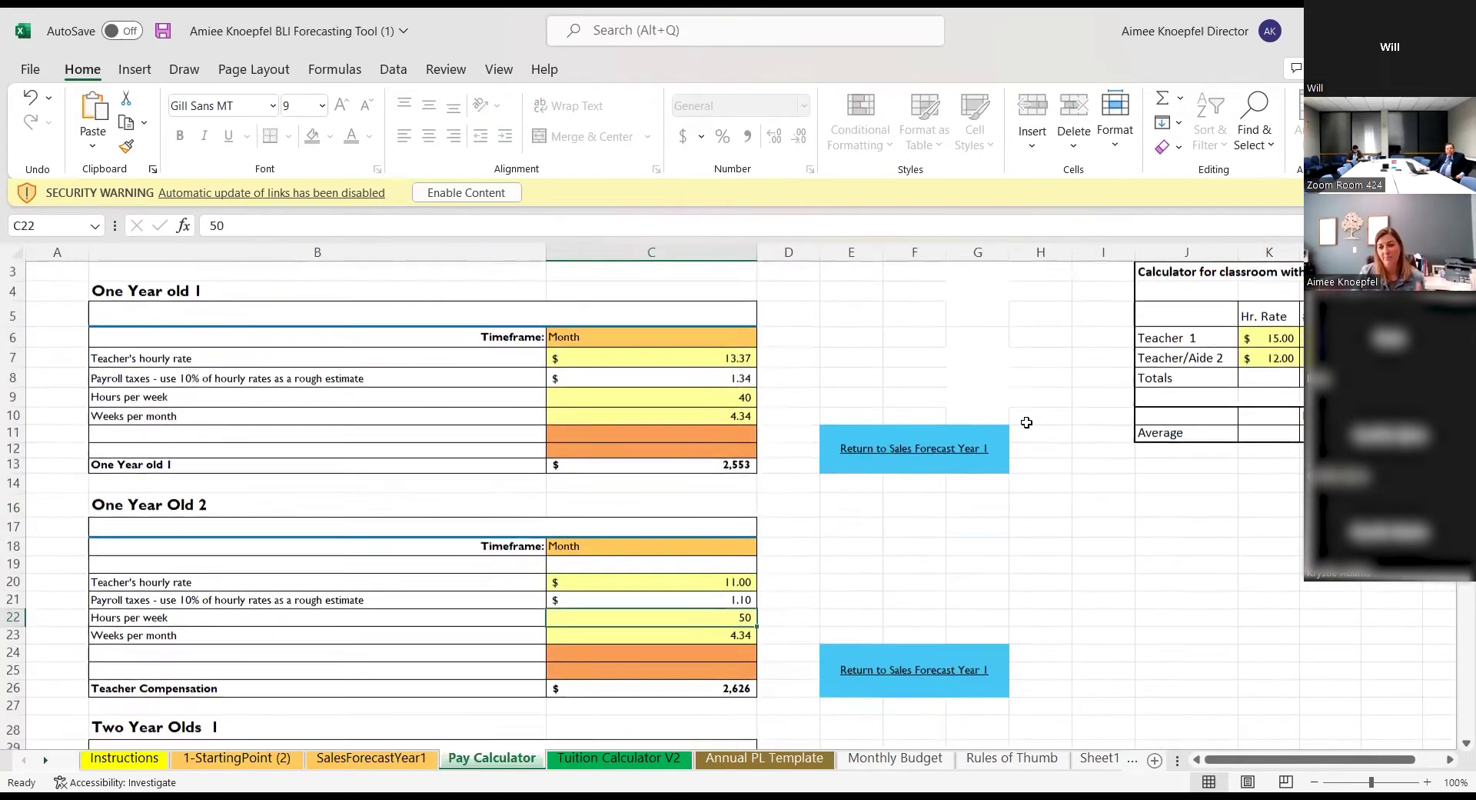